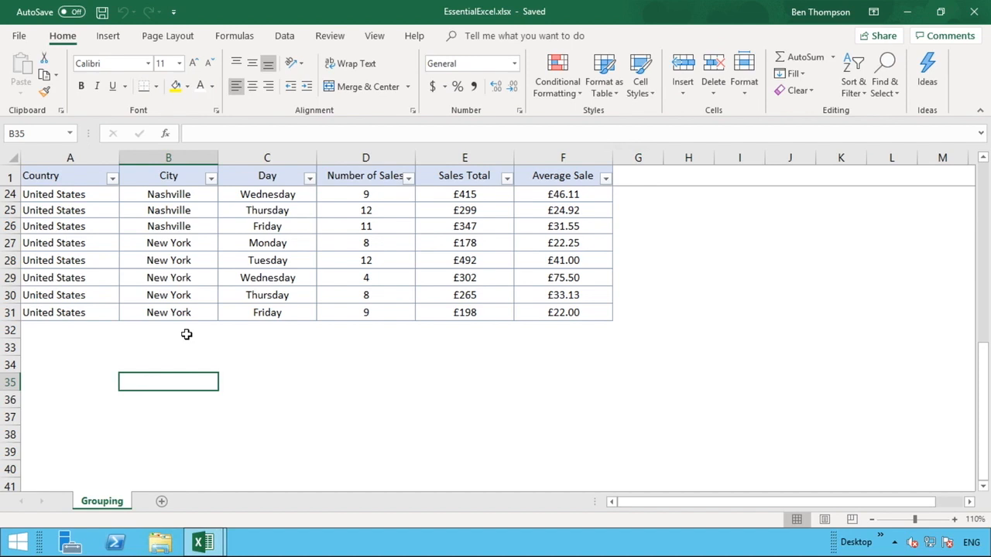
# Step: Group the Country and City columns (A and B), and test collapsing and expanding the group
pyautogui.click(101, 157)
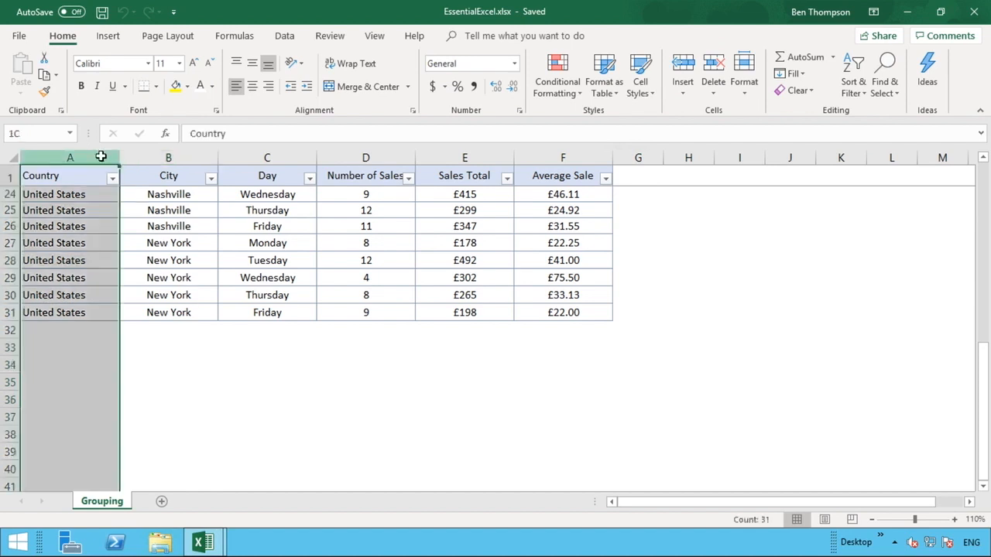
pyautogui.moveTo(101, 157); pyautogui.dragTo(153, 156)
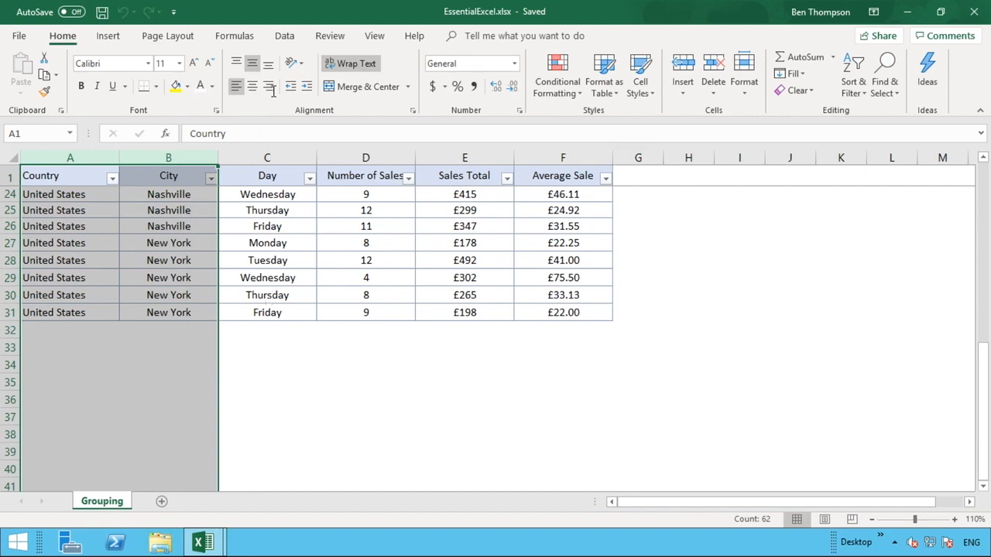
pyautogui.click(273, 37)
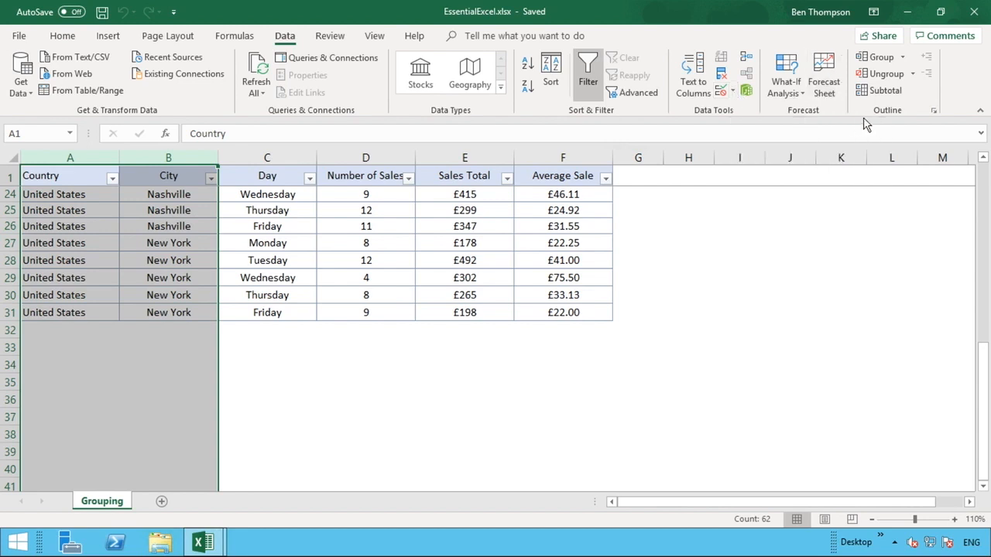
pyautogui.click(904, 58)
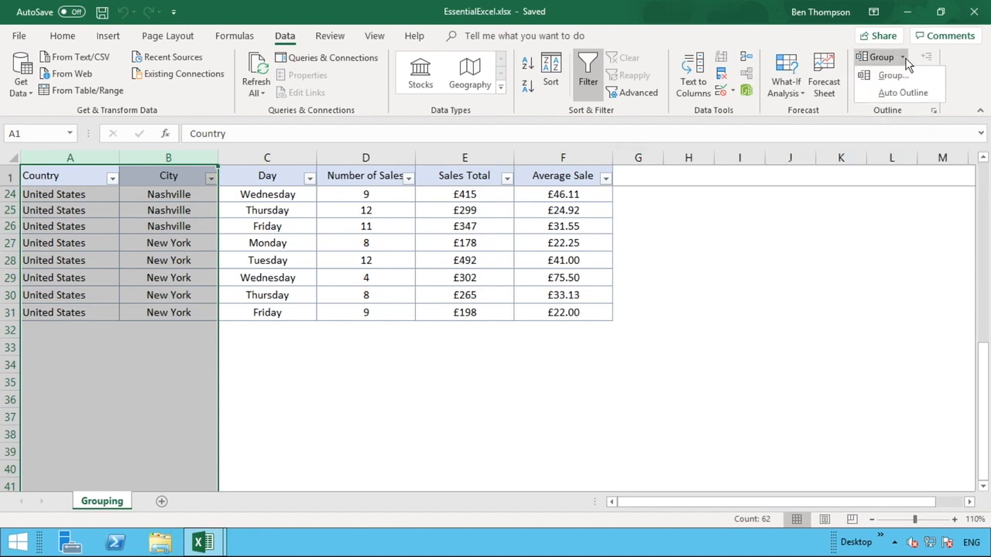
pyautogui.click(890, 64)
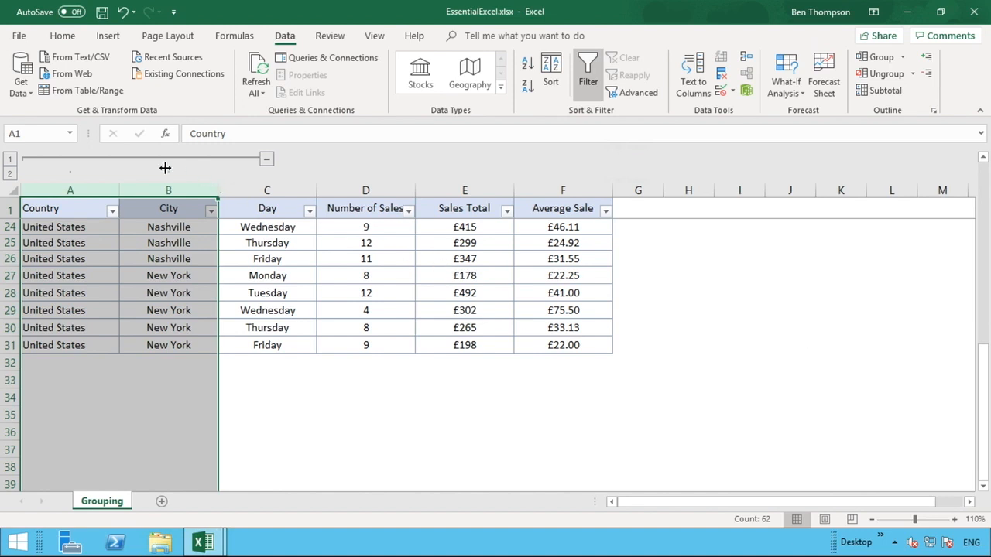
pyautogui.click(265, 164)
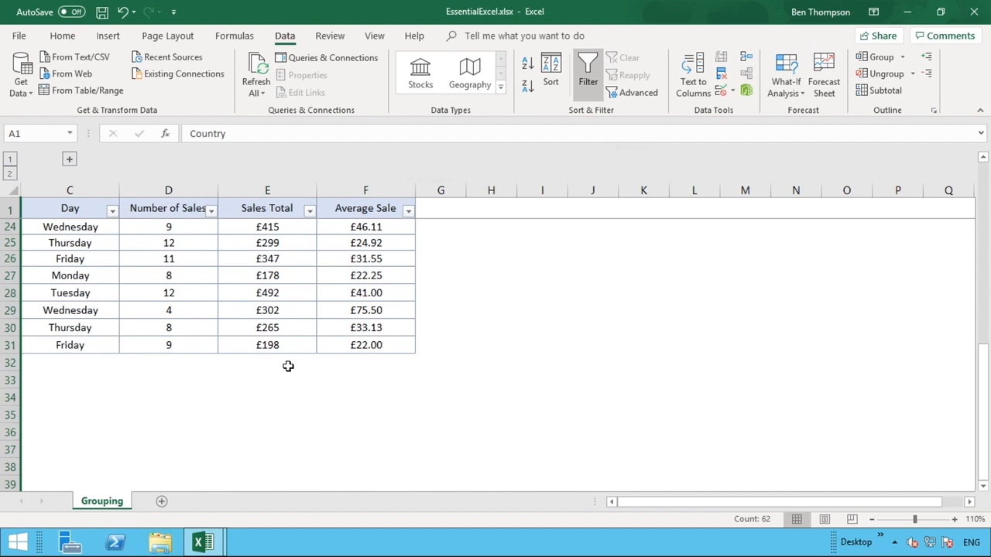
pyautogui.click(69, 161)
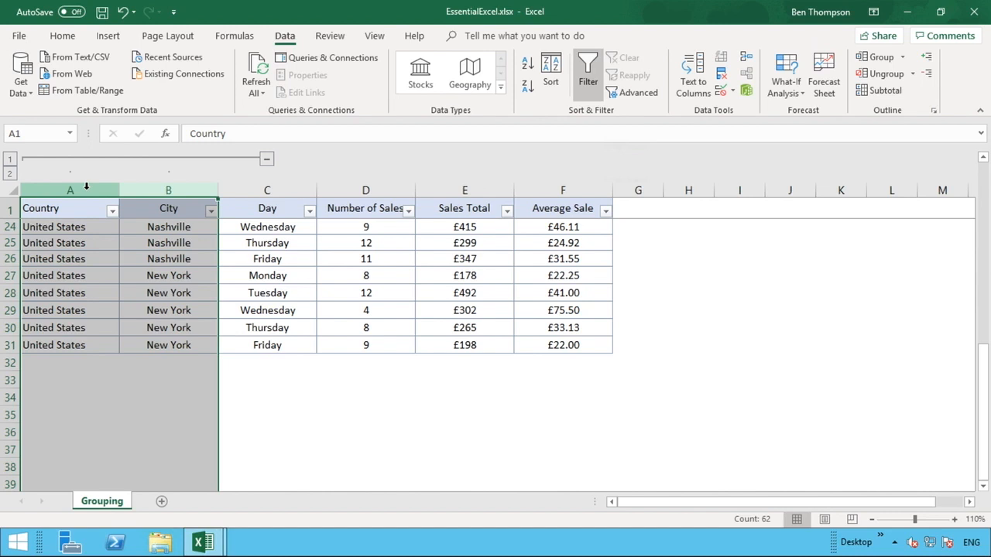
# Step: Ungroup the Country and City columns
pyautogui.moveTo(86, 187); pyautogui.dragTo(131, 183)
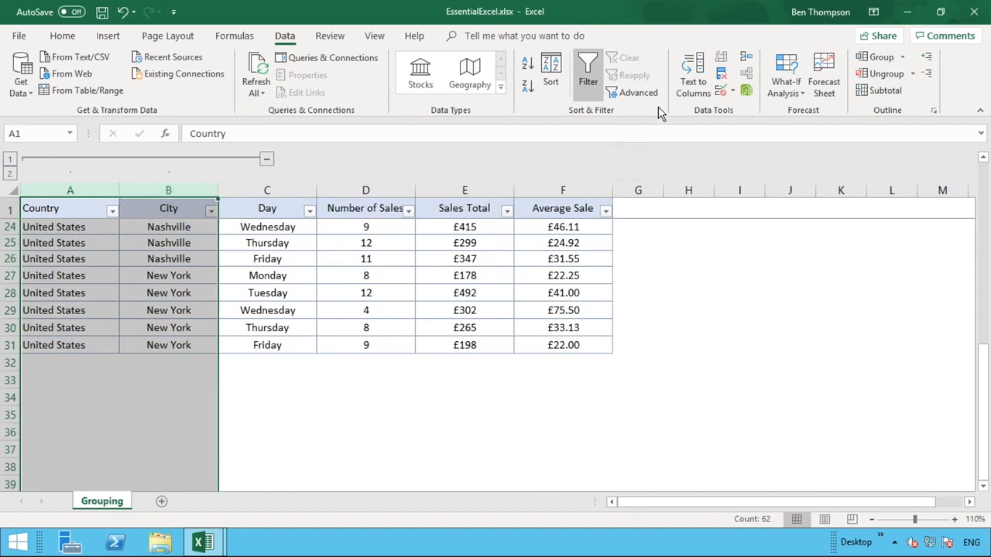
pyautogui.click(883, 73)
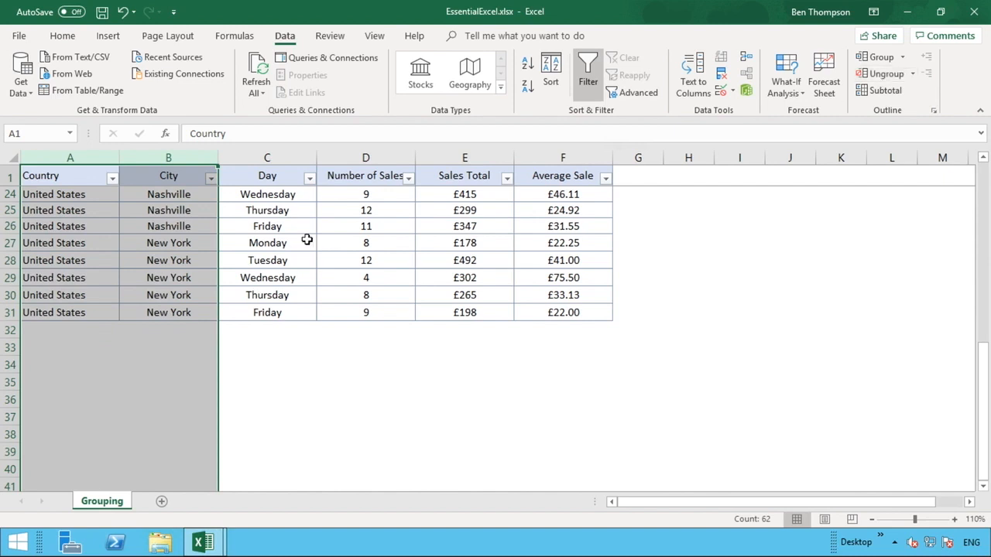
pyautogui.click(244, 227)
# Step: Group the City column (B) on its own
pyautogui.click(70, 158)
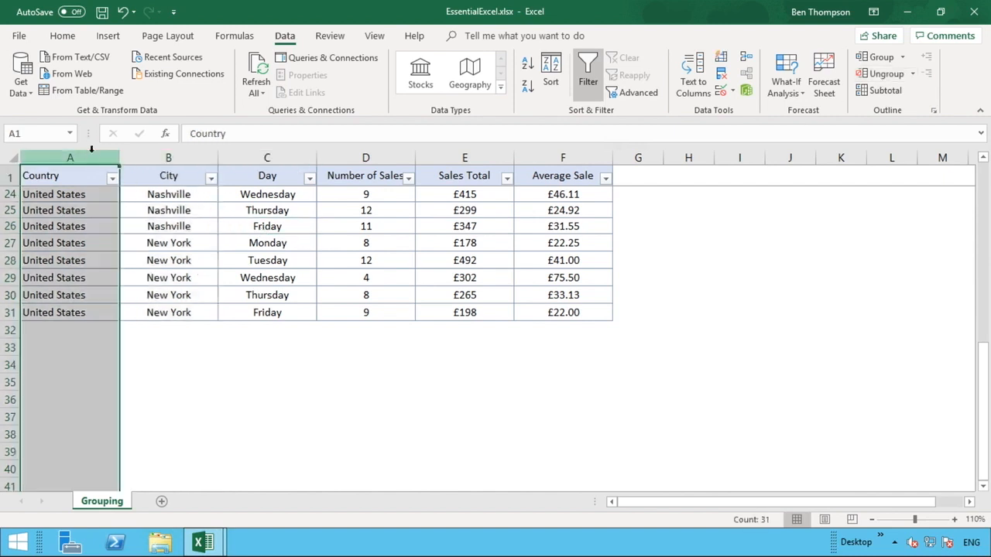
pyautogui.click(158, 157)
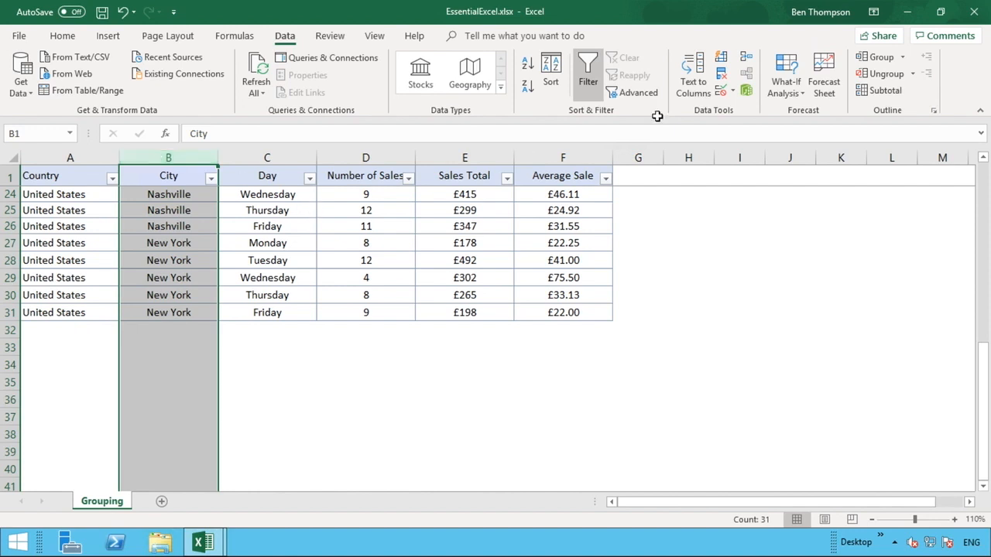
pyautogui.click(881, 59)
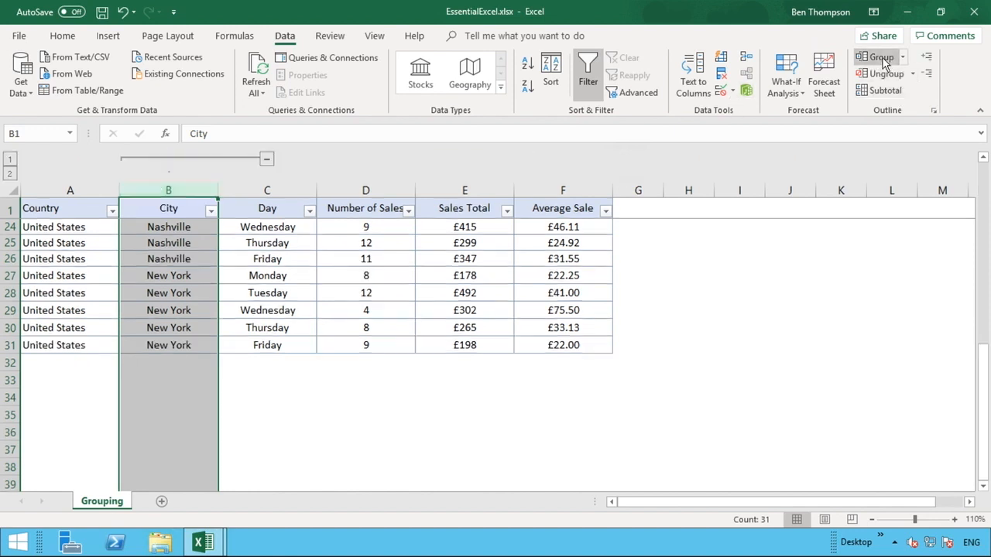
# Step: Collapse and expand the City column group twice to compare the sheet with and without it
pyautogui.click(267, 163)
pyautogui.click(264, 366)
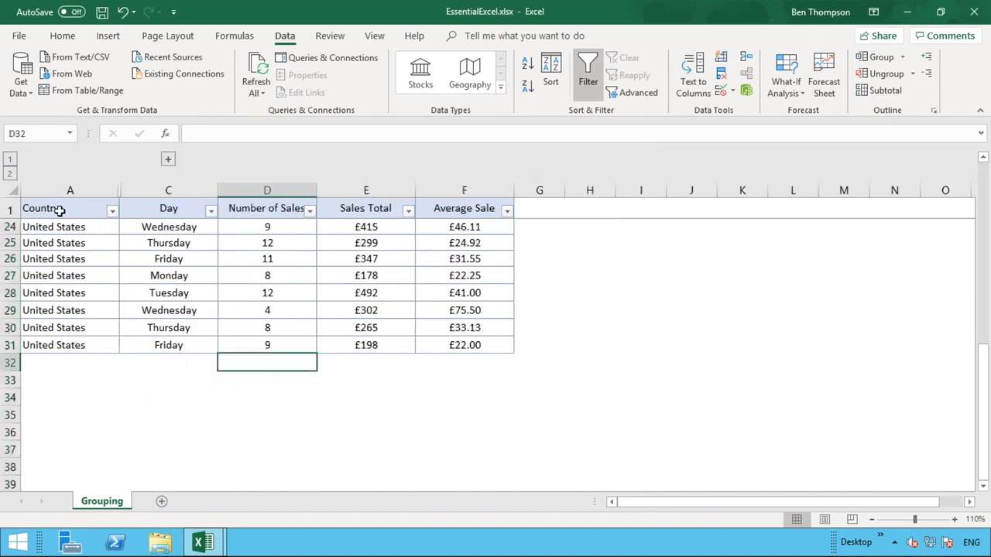
pyautogui.click(168, 159)
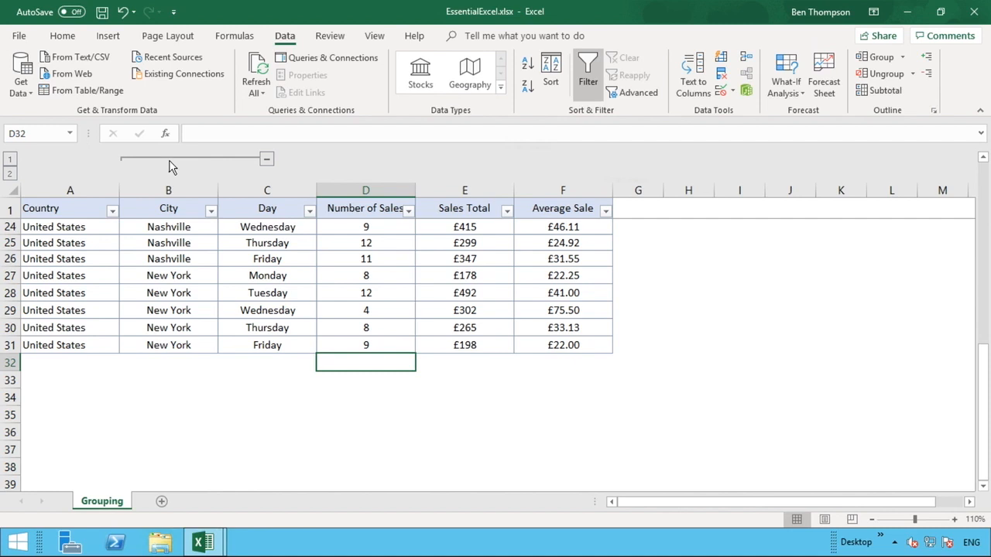
pyautogui.click(267, 161)
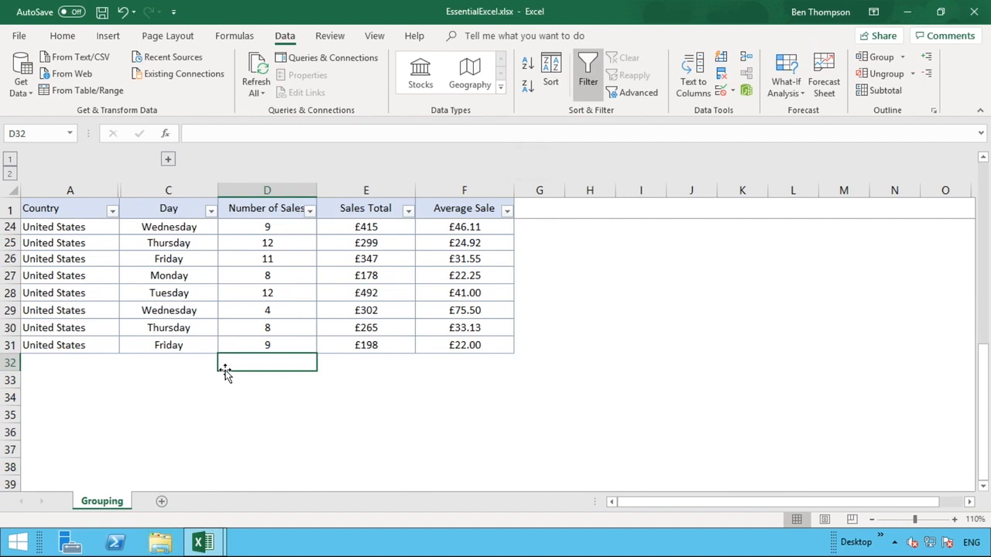
pyautogui.click(168, 160)
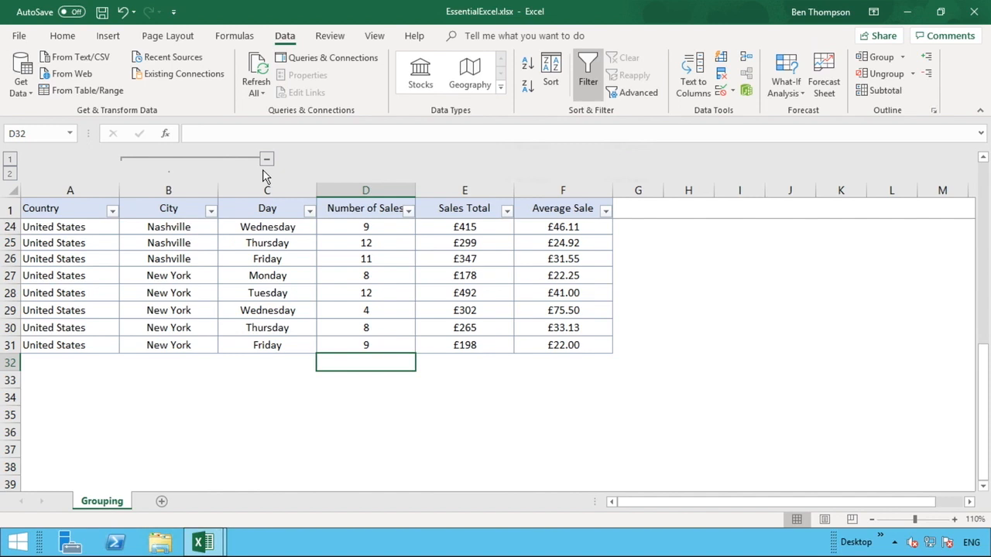
# Step: Remove the grouping from the City column
pyautogui.click(884, 75)
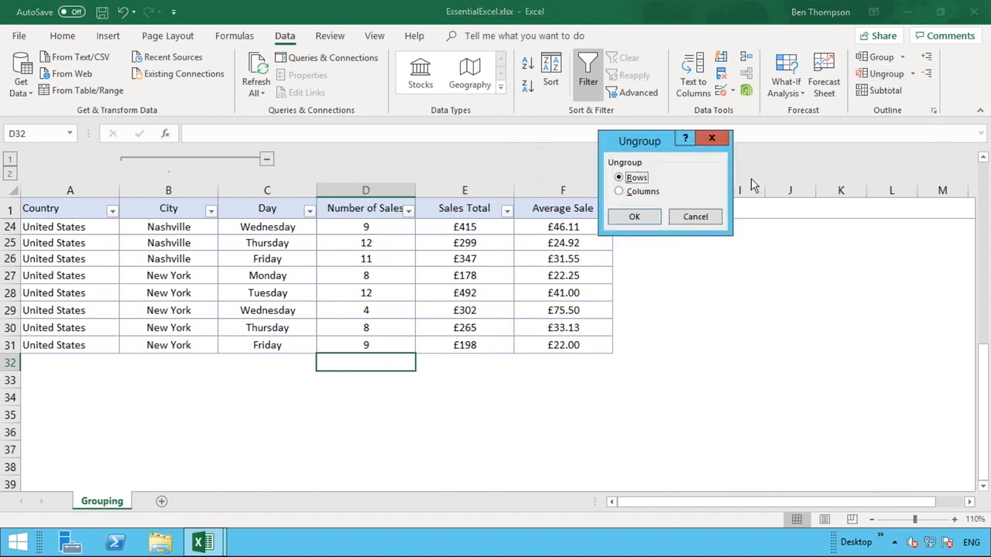
pyautogui.click(686, 220)
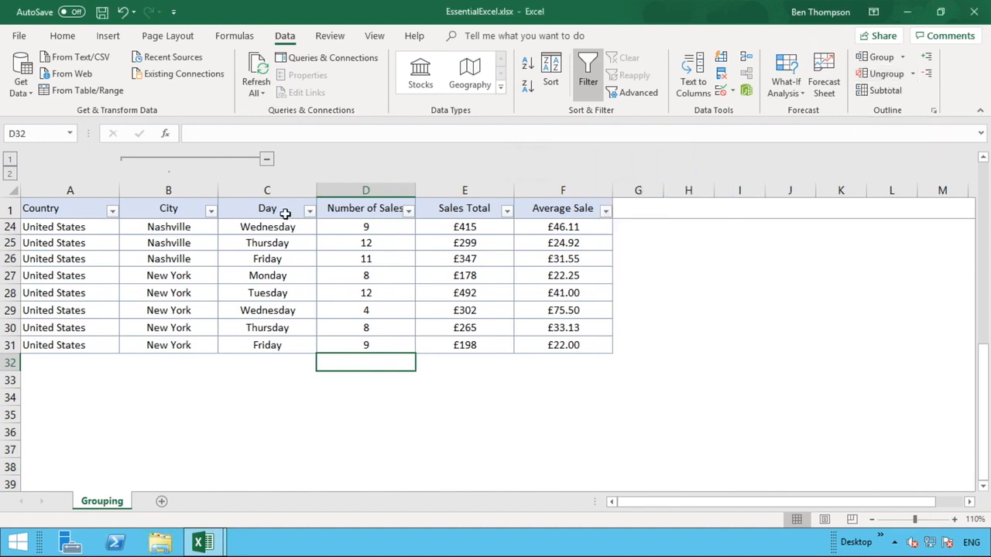
pyautogui.click(194, 190)
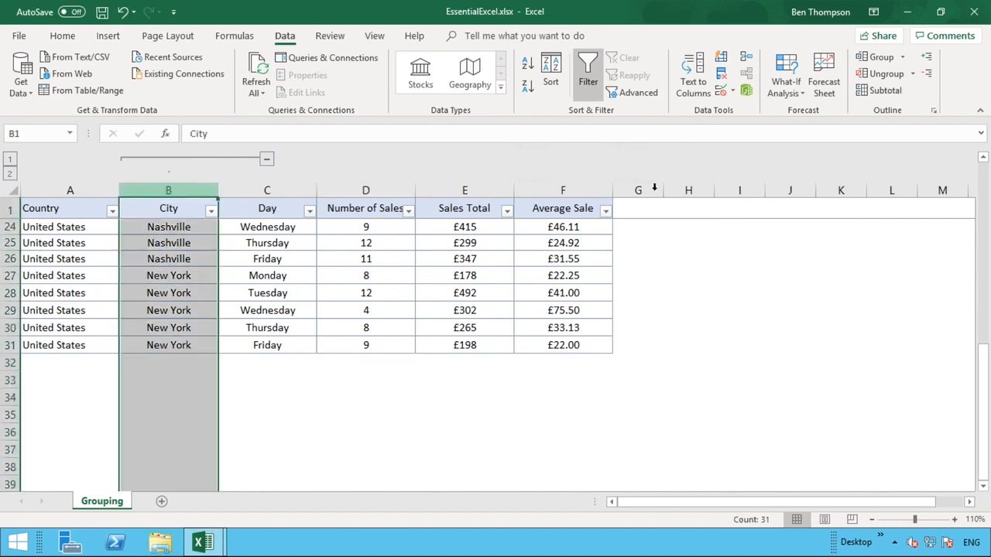
pyautogui.click(882, 74)
pyautogui.click(518, 343)
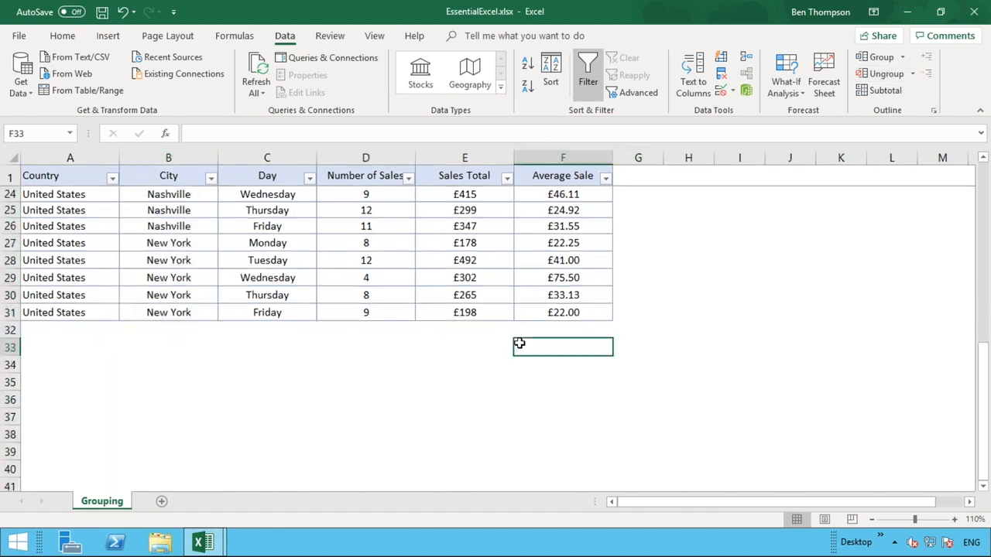
# Step: Group the City column again, and switch the outline to level 1 and back to level 2
pyautogui.click(135, 153)
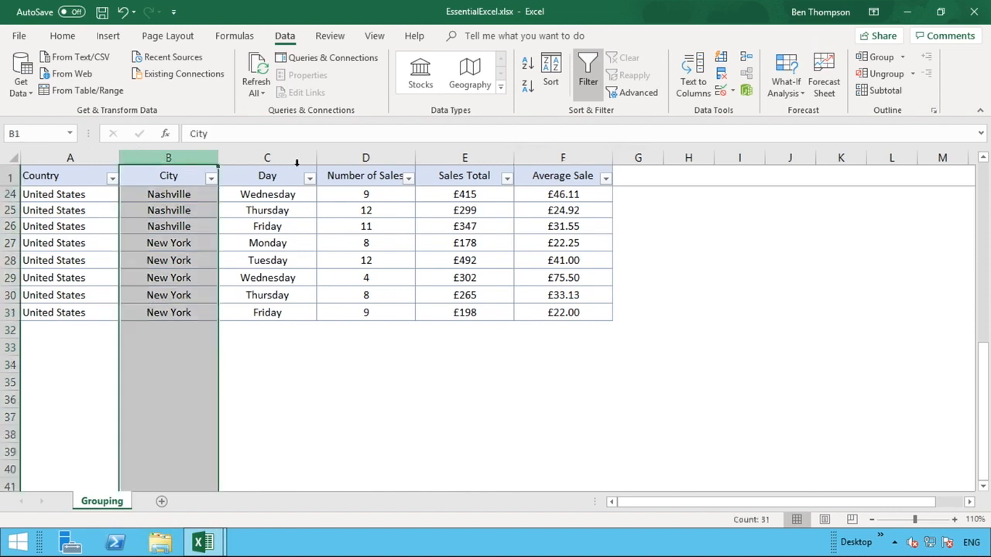
pyautogui.click(878, 58)
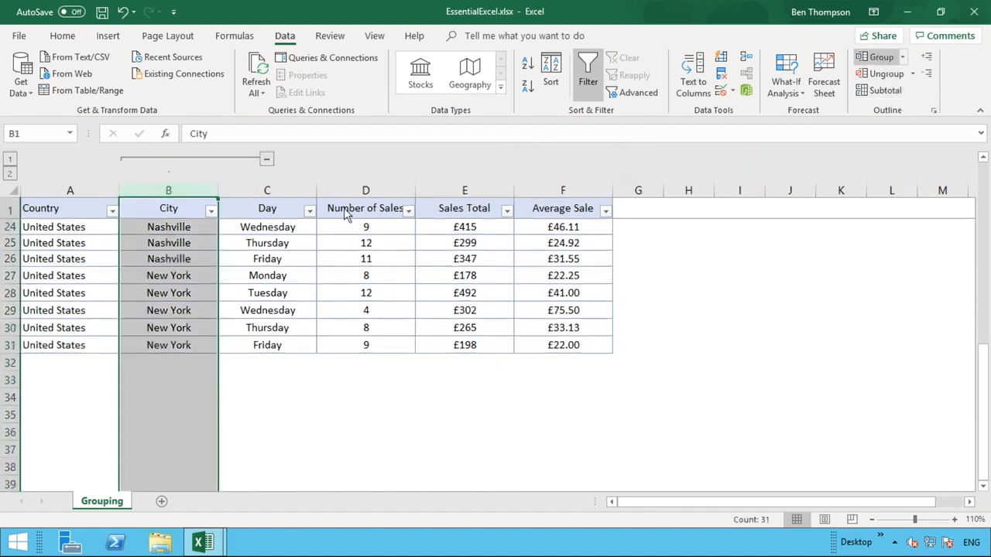
pyautogui.click(11, 160)
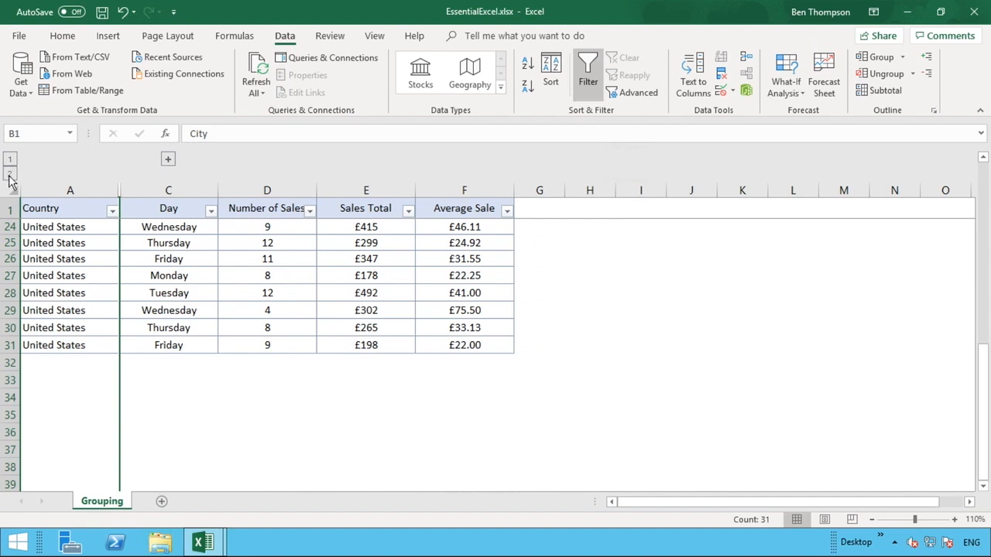
pyautogui.click(10, 175)
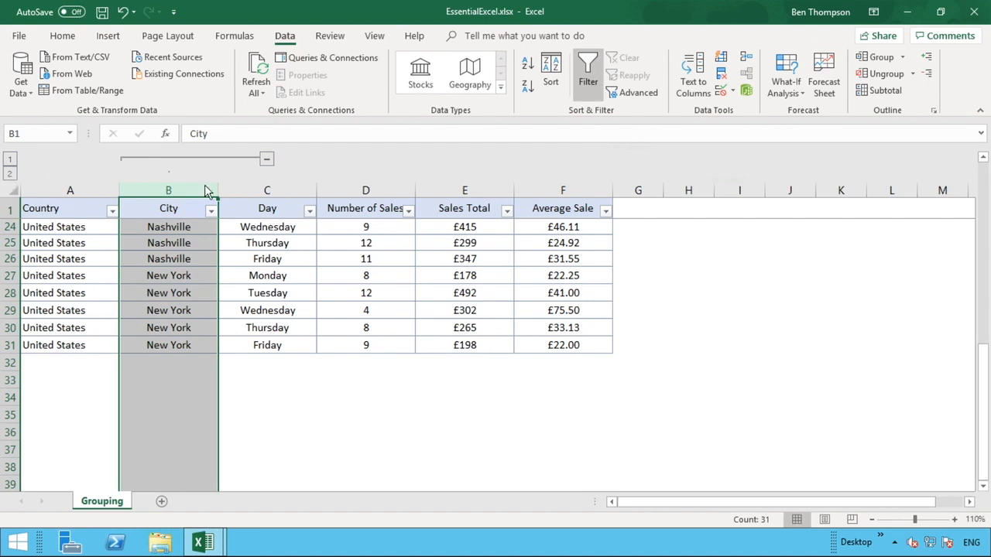
# Step: Group the Number of Sales and Sales Total columns (D and E) as a second group
pyautogui.click(383, 188)
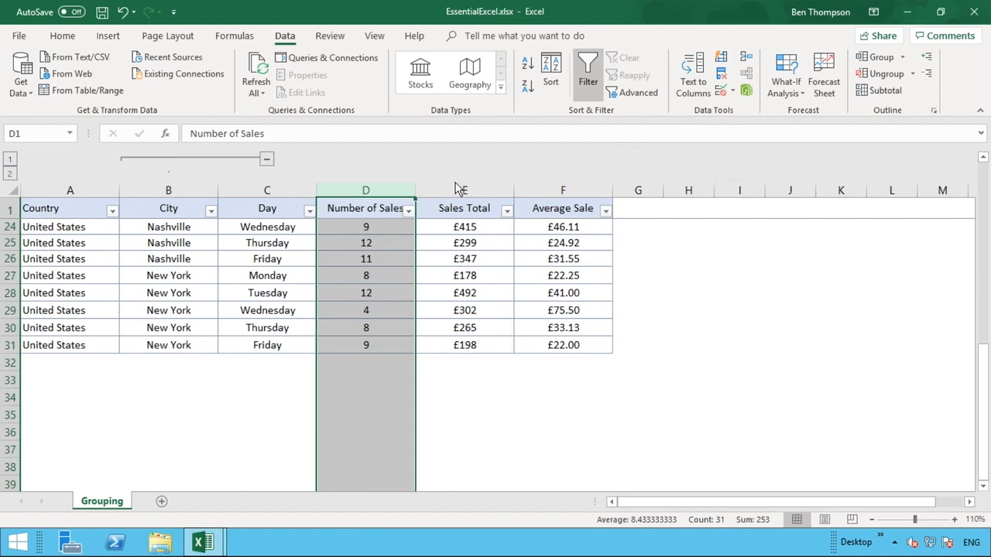
pyautogui.moveTo(392, 188); pyautogui.dragTo(460, 191)
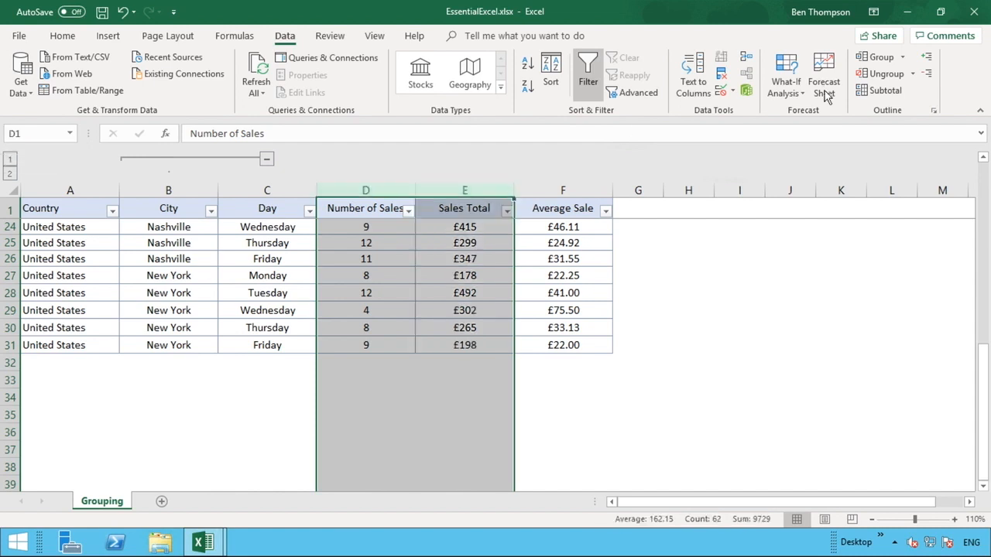
pyautogui.click(880, 57)
pyautogui.click(715, 277)
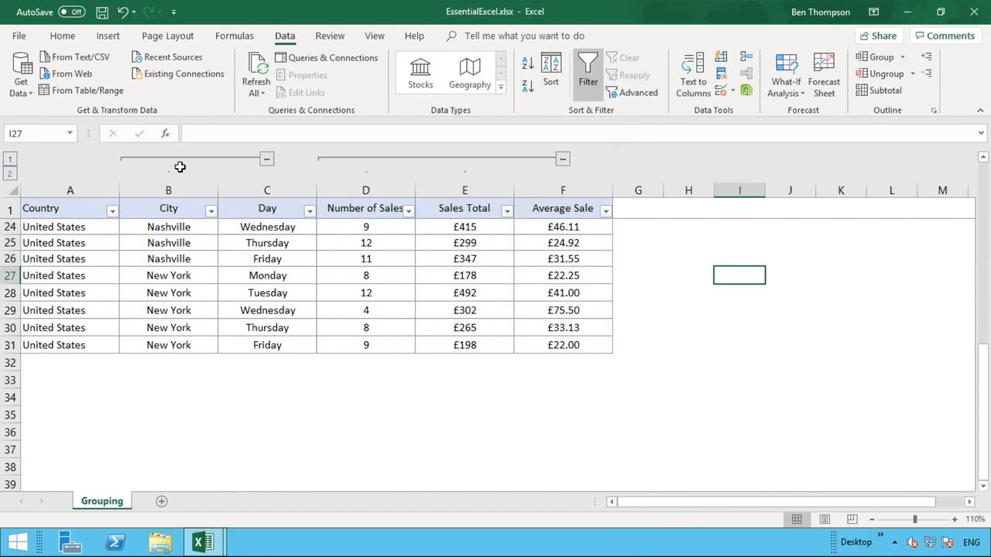
# Step: Switch the outline to level 1 and back to level 2, and collapse the two column groups individually
pyautogui.click(12, 160)
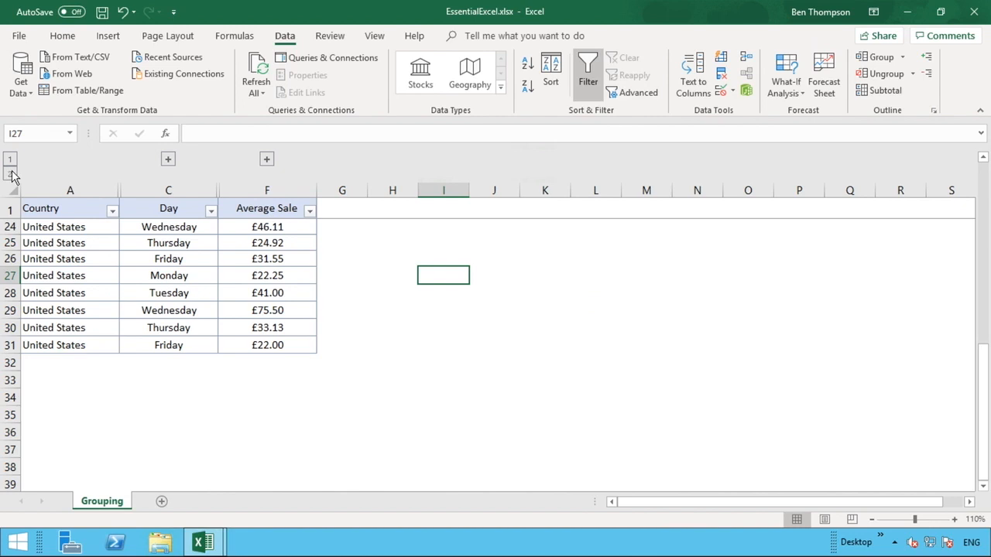
pyautogui.click(11, 174)
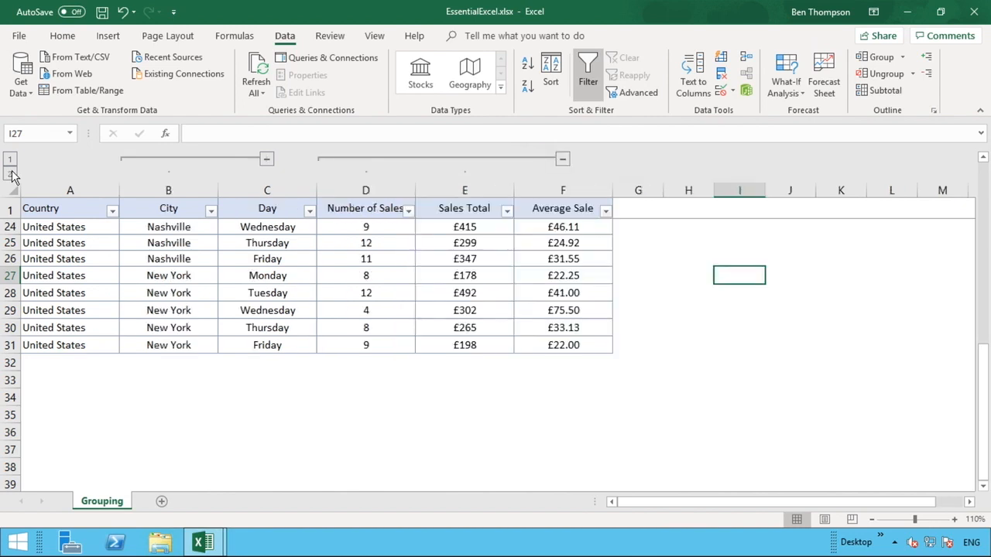
pyautogui.click(266, 160)
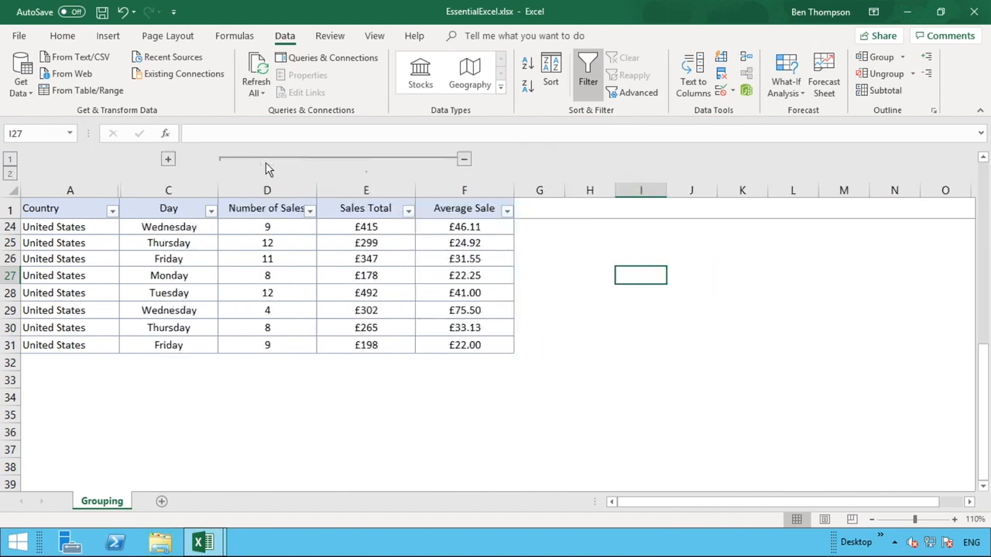
pyautogui.click(465, 159)
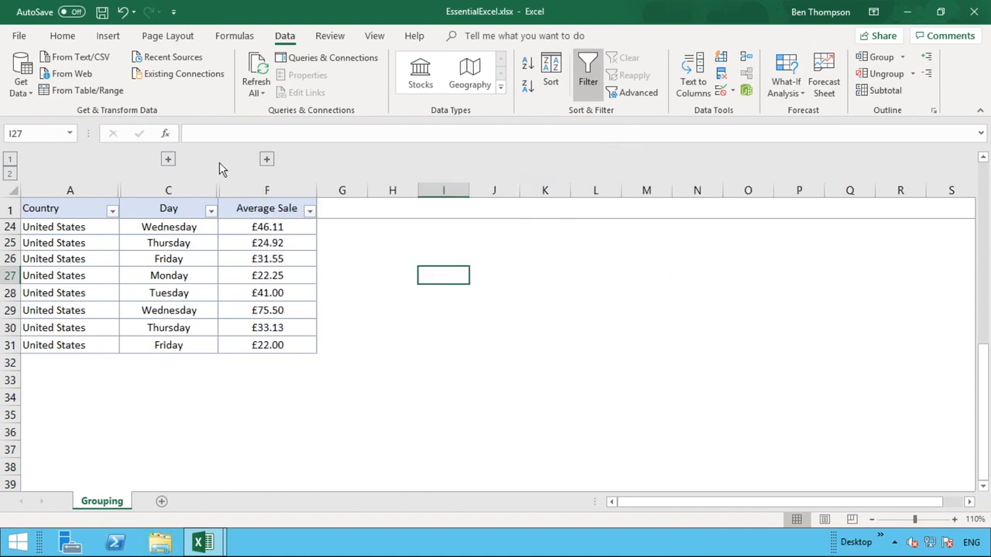
# Step: Ungroup all columns from Country to Average Sale while the groups are collapsed
pyautogui.moveTo(100, 190); pyautogui.dragTo(324, 170)
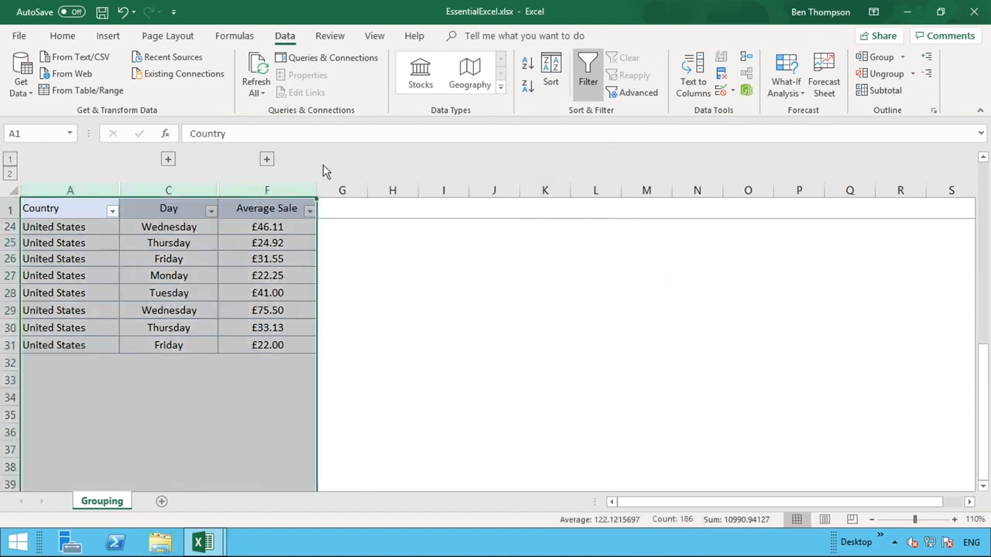
pyautogui.click(884, 73)
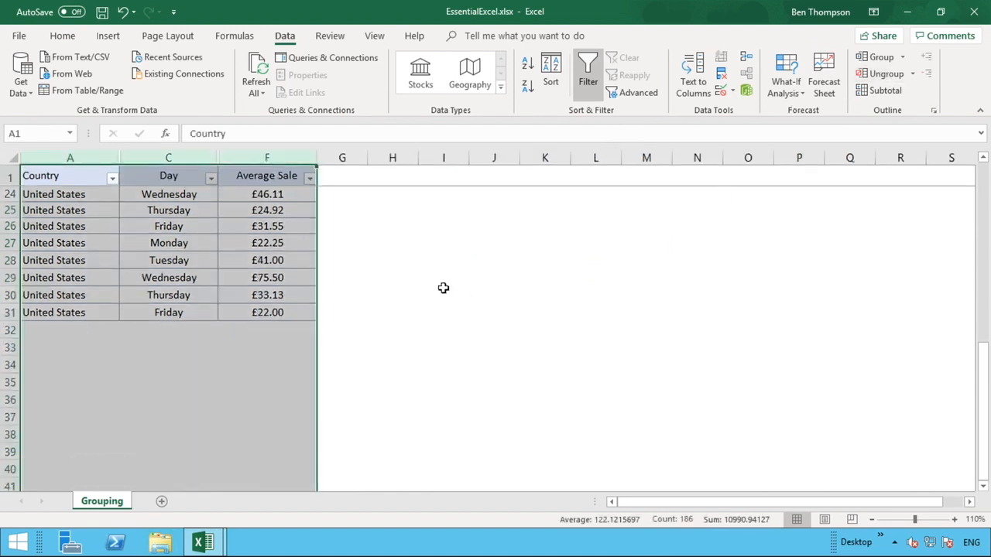
pyautogui.click(443, 288)
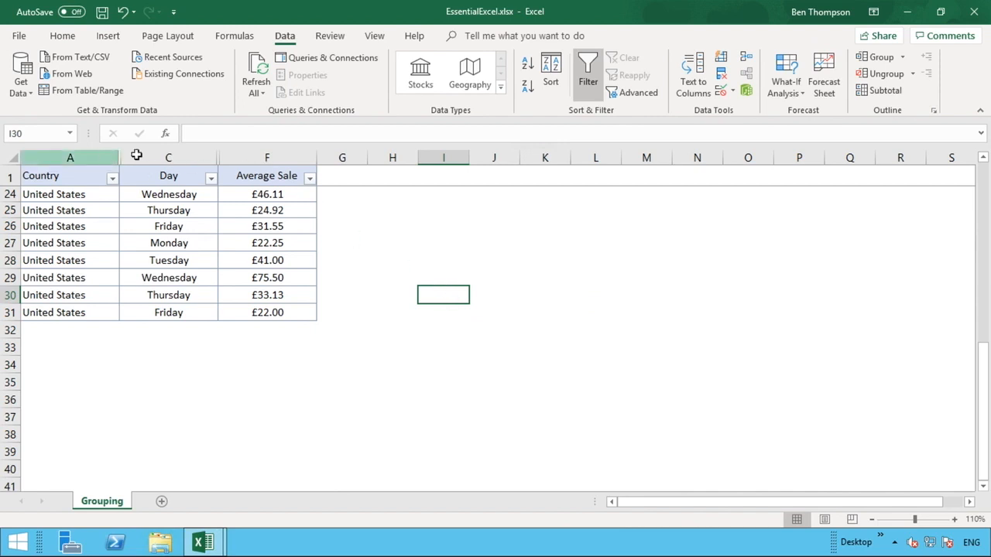
# Step: Unhide the hidden columns between Country and Average Sale
pyautogui.moveTo(109, 157); pyautogui.dragTo(239, 153)
pyautogui.rightClick(239, 155)
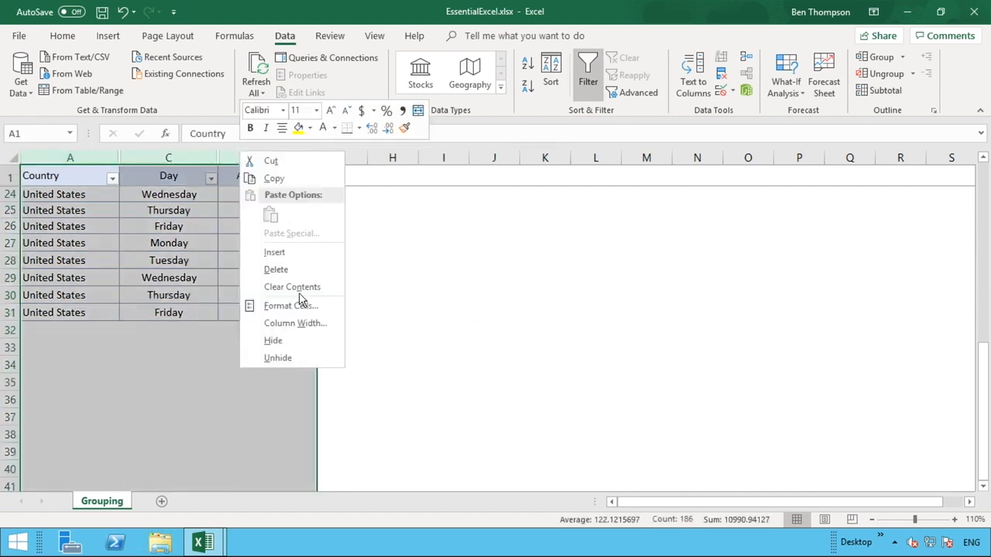
pyautogui.click(293, 361)
pyautogui.click(546, 349)
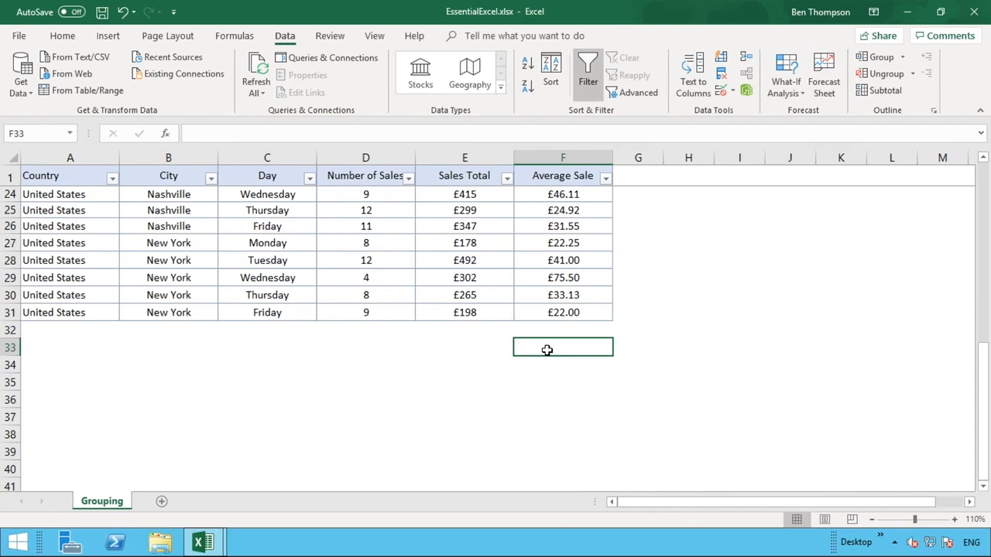
# Step: Group the Cambridge rows (2 to 6), and collapse and expand the group
pyautogui.scroll(7, 547, 350)
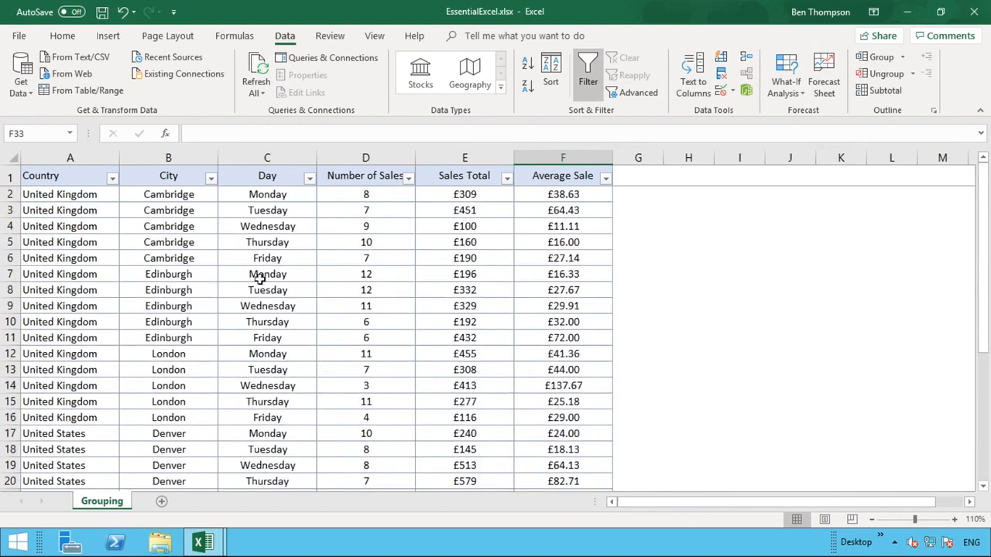
pyautogui.click(14, 258)
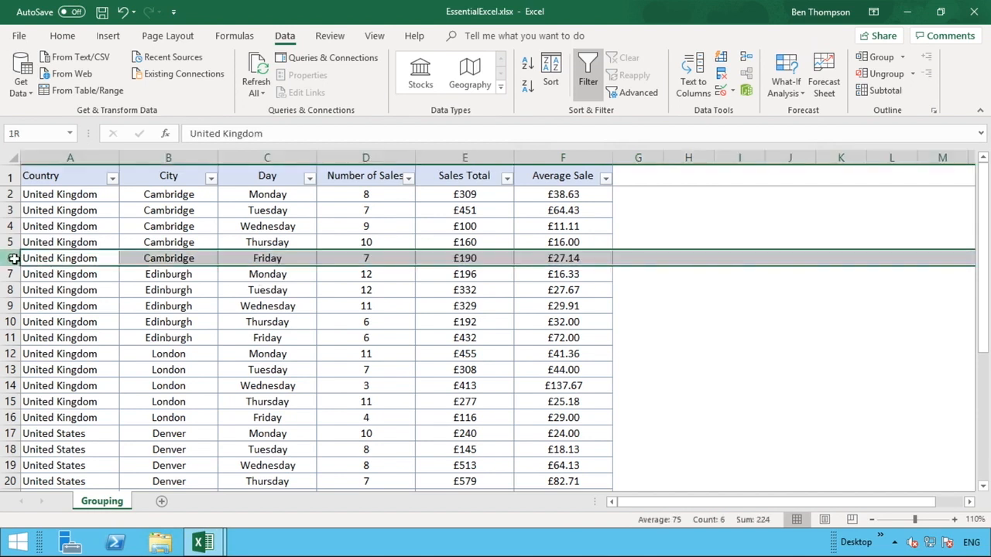
pyautogui.moveTo(14, 259); pyautogui.dragTo(6, 195)
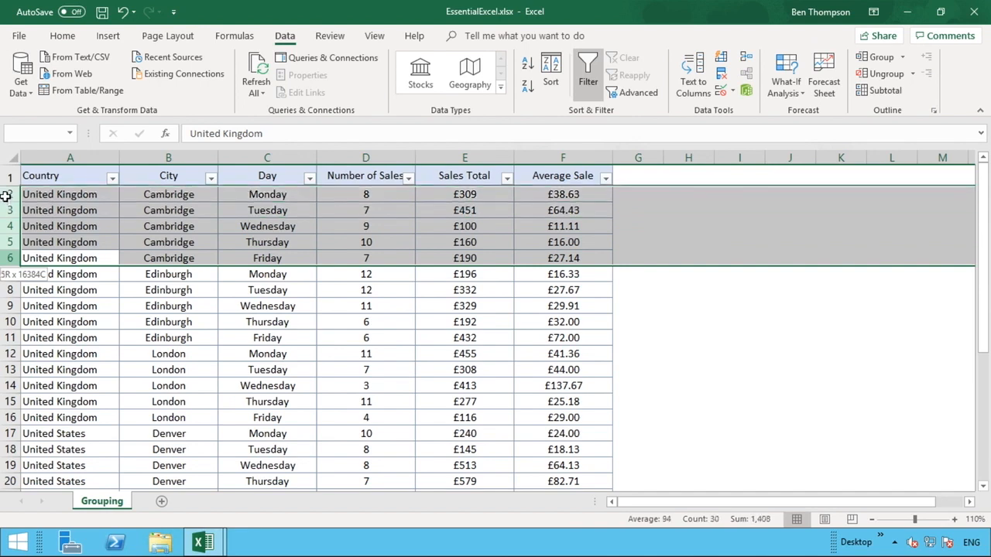
pyautogui.click(881, 58)
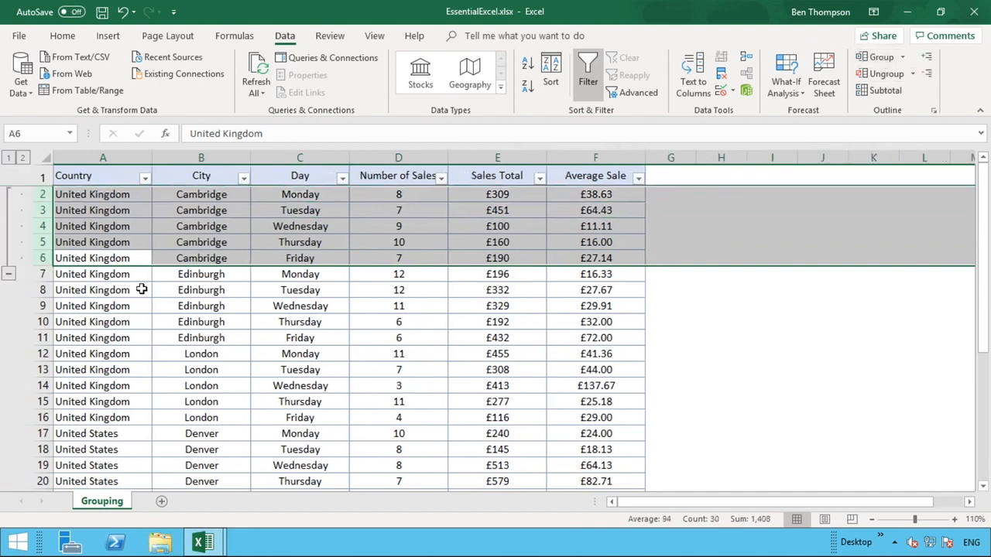
pyautogui.click(139, 288)
pyautogui.click(9, 277)
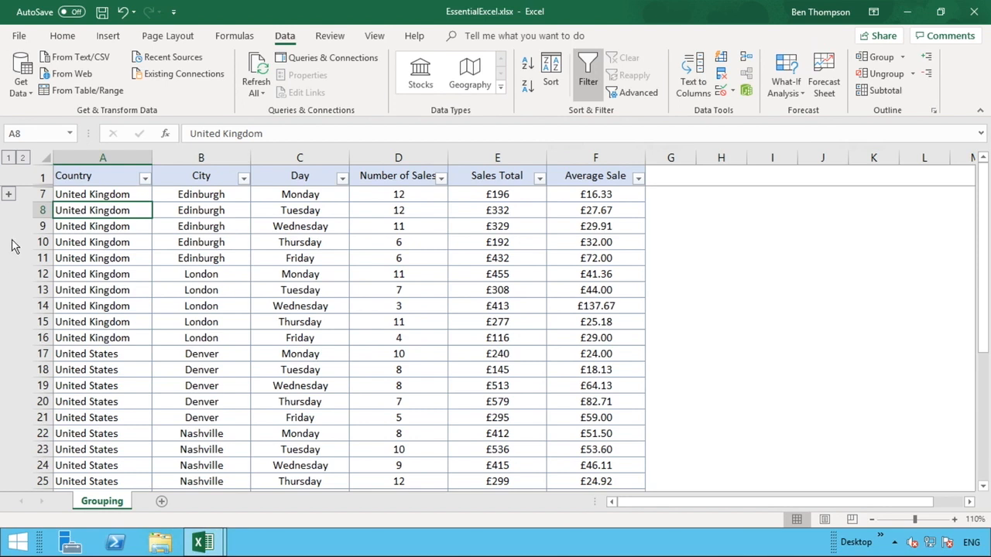
pyautogui.click(10, 196)
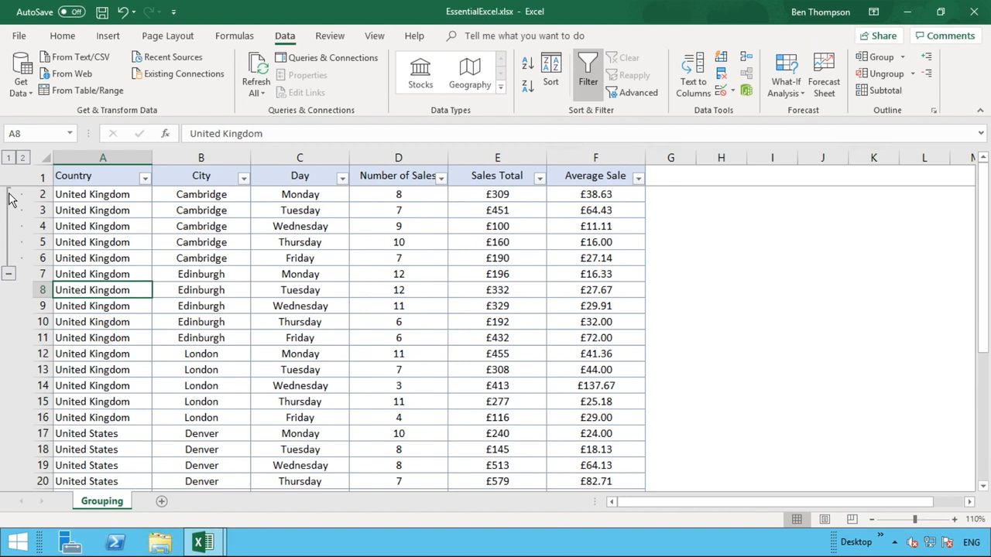
# Step: Ungroup the Cambridge rows, selecting rows 2 to 7
pyautogui.moveTo(42, 290); pyautogui.dragTo(41, 350)
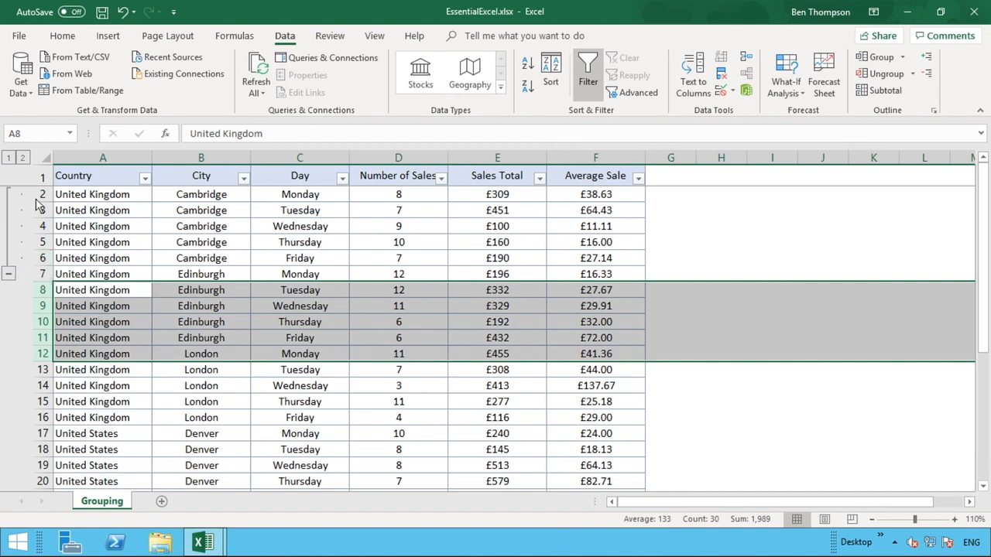
pyautogui.moveTo(34, 194); pyautogui.dragTo(67, 267)
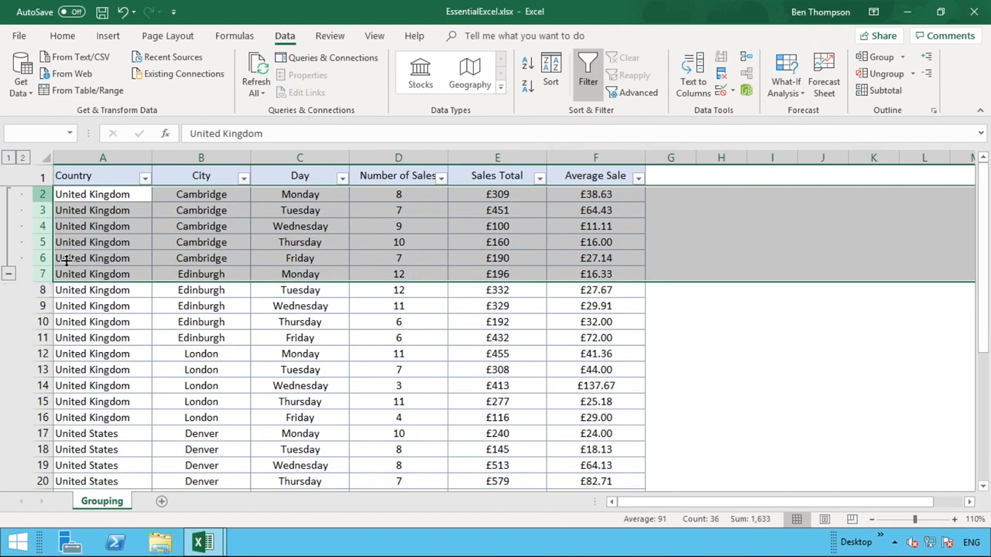
pyautogui.click(885, 75)
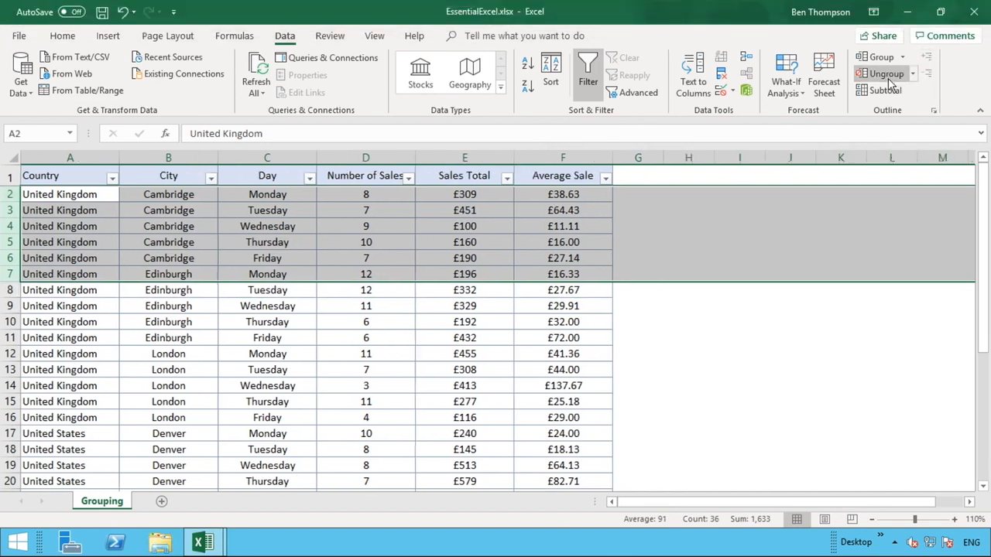
pyautogui.click(521, 310)
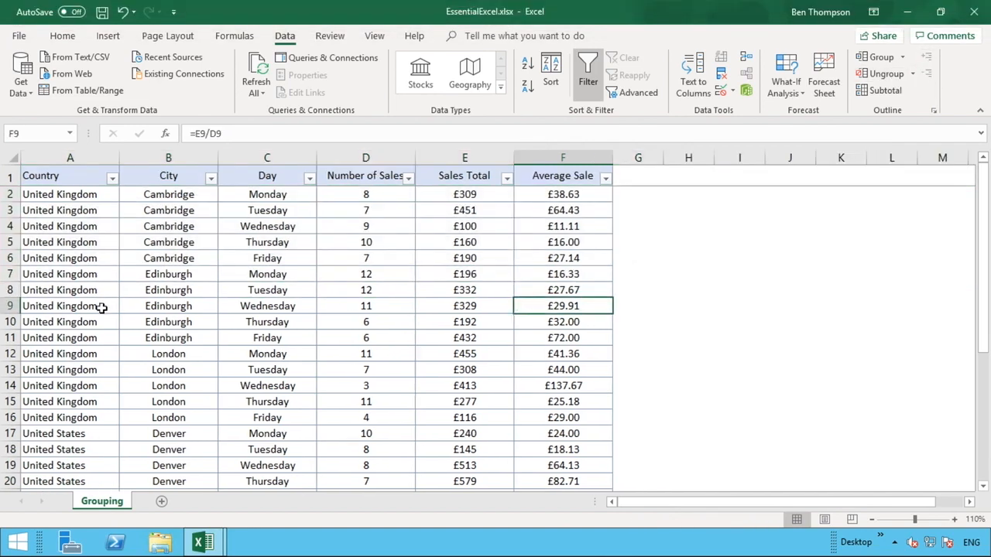
# Step: Insert a blank row 7 between the last Cambridge row and the first Edinburgh row
pyautogui.click(12, 274)
pyautogui.rightClick(14, 275)
pyautogui.click(60, 375)
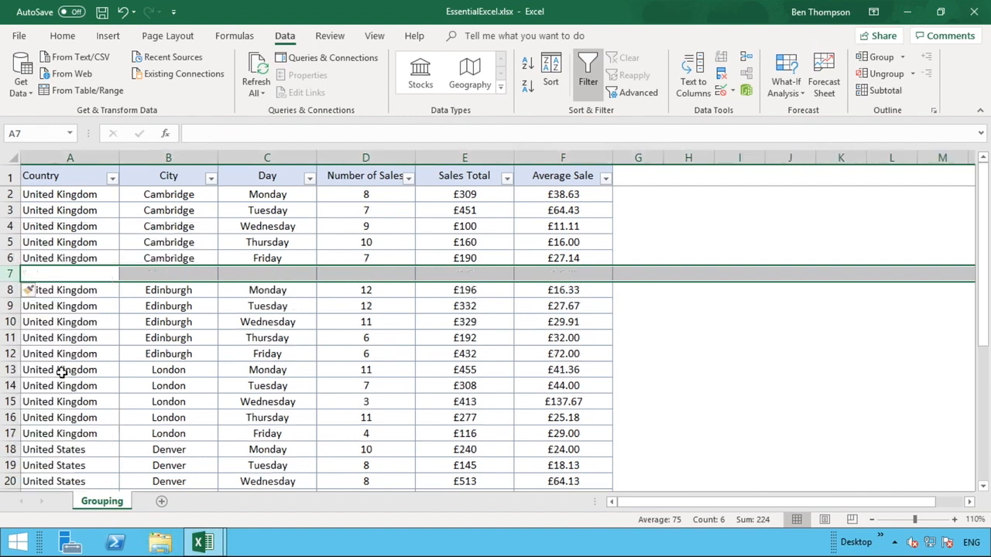
pyautogui.click(90, 276)
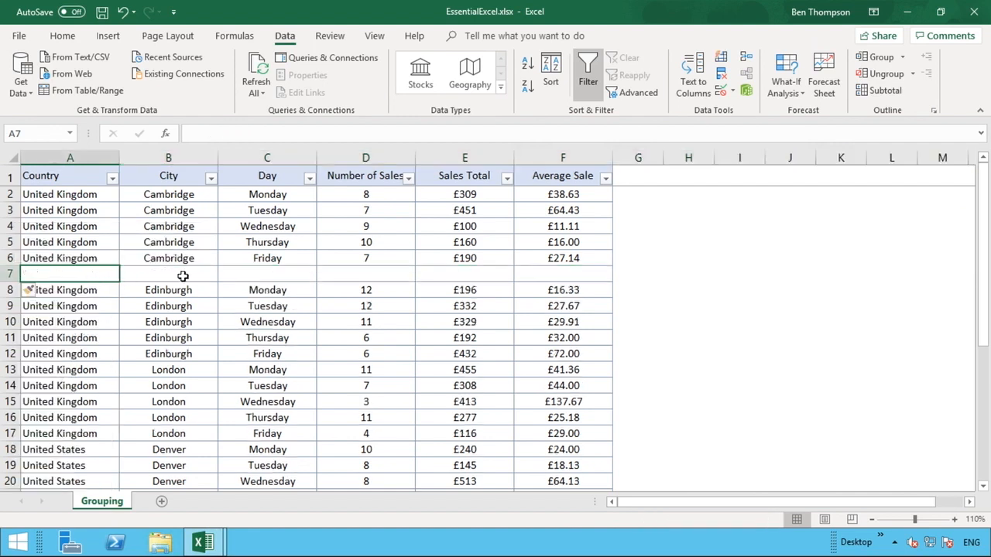
pyautogui.click(182, 277)
pyautogui.write('Total')
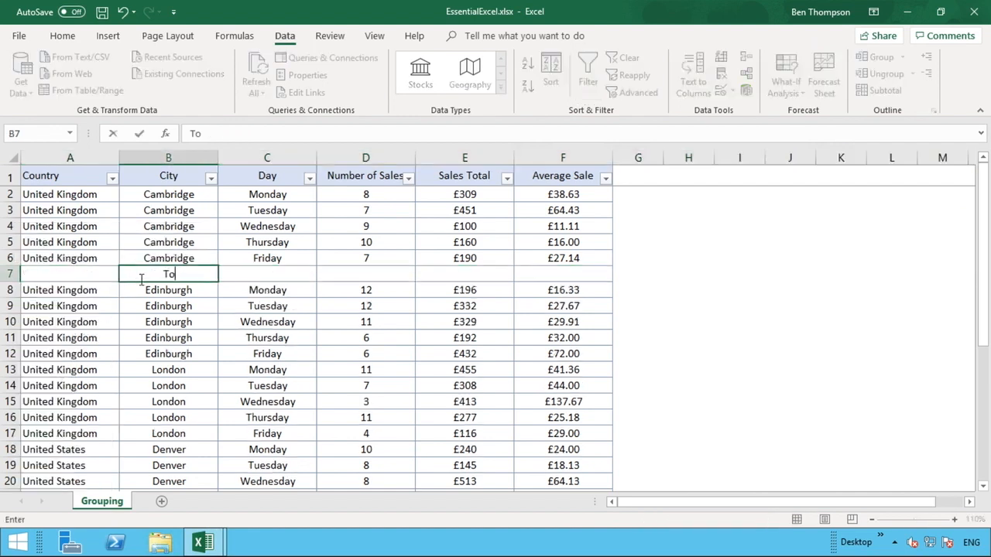
pyautogui.press('BackSpace')
pyautogui.press('BackSpace')
pyautogui.press('BackSpace')
pyautogui.press('BackSpace')
pyautogui.press('BackSpace')
# Step: Fill in the blank row 7 with United Kingdom as the country and TotalCambridge as the city
pyautogui.press('Left')
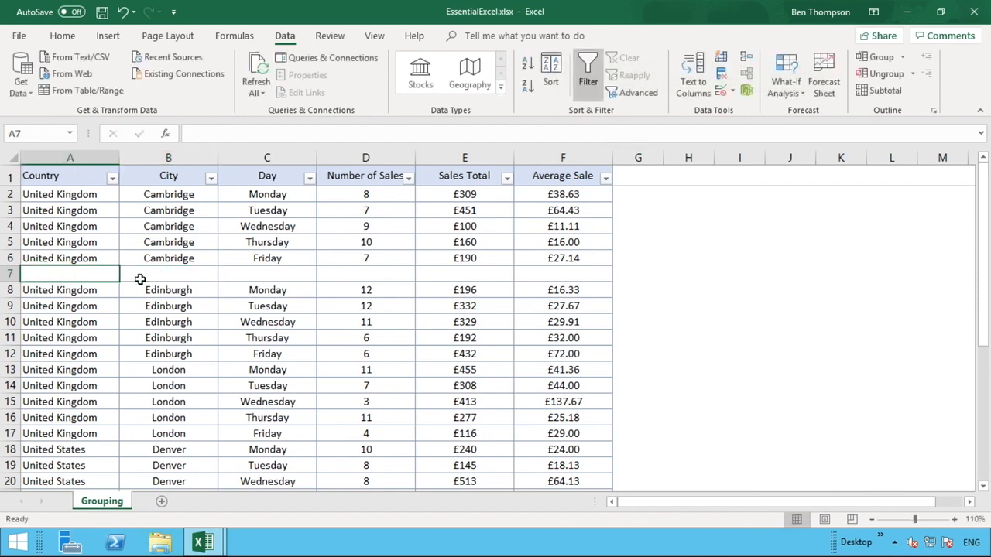
pyautogui.write('U')
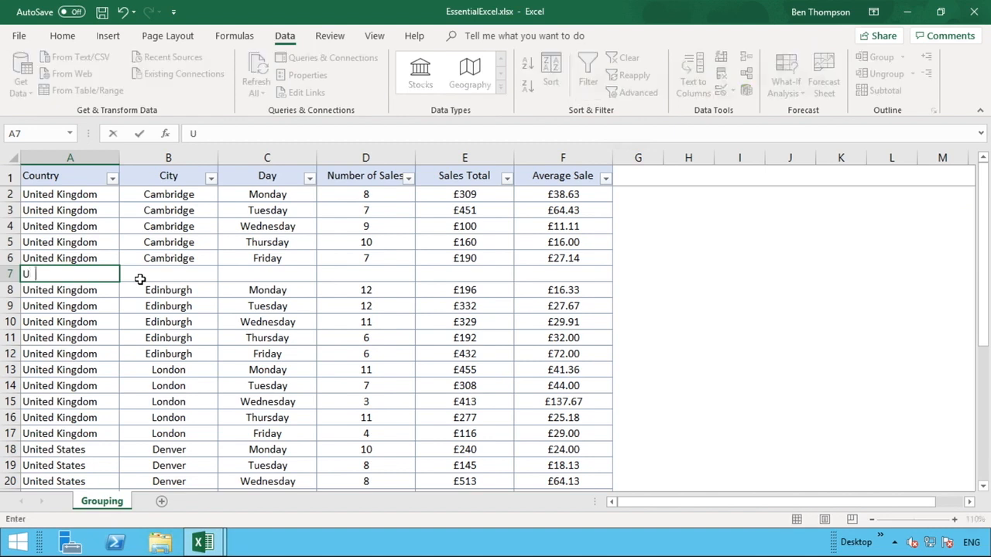
pyautogui.write('nited King')
pyautogui.click(140, 280)
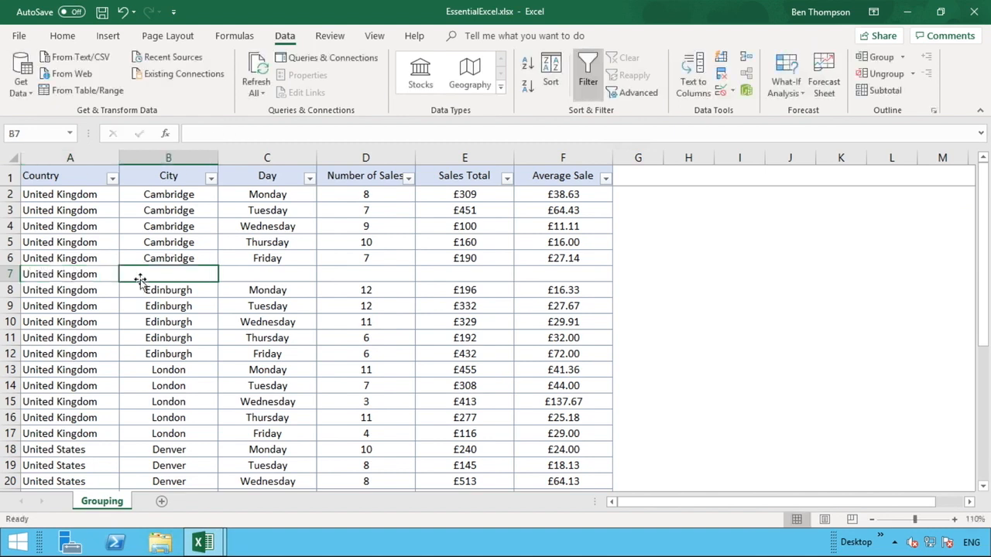
pyautogui.write('Total')
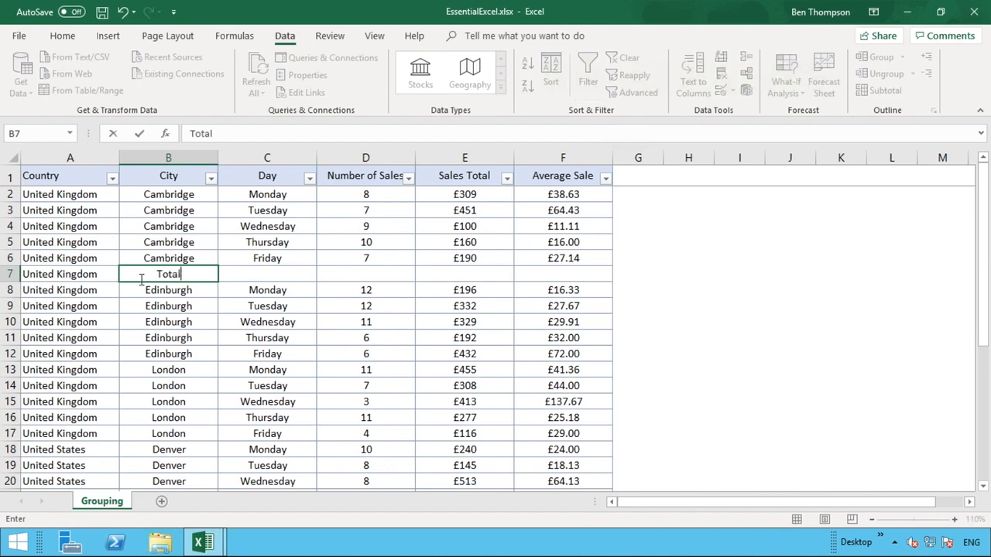
pyautogui.write('Cambridge')
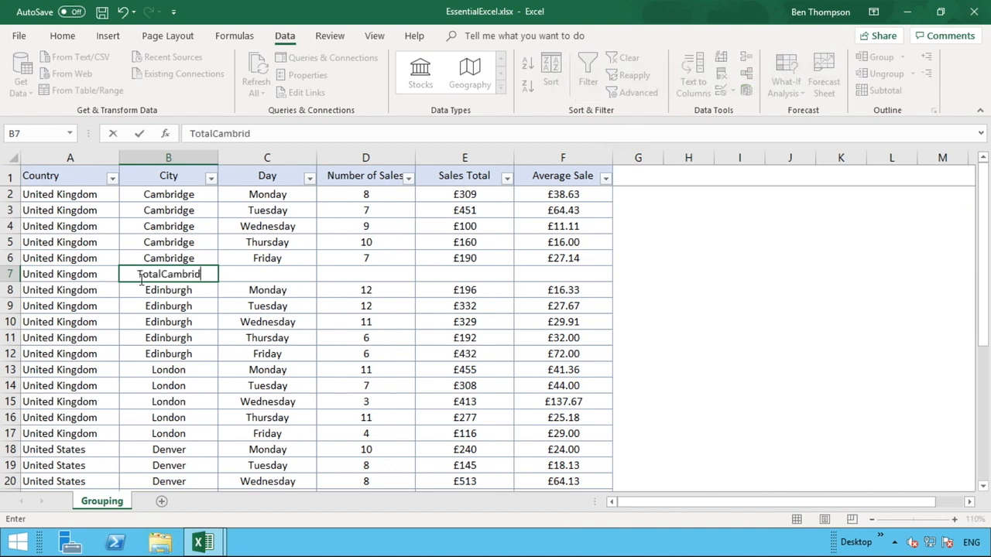
pyautogui.hotkey('ctrl', 'Return')
pyautogui.press('Tab')
# Step: Enter =SUM(D2:D6) in D7 for the Cambridge number of sales and fill the formula across to E7
pyautogui.click(386, 279)
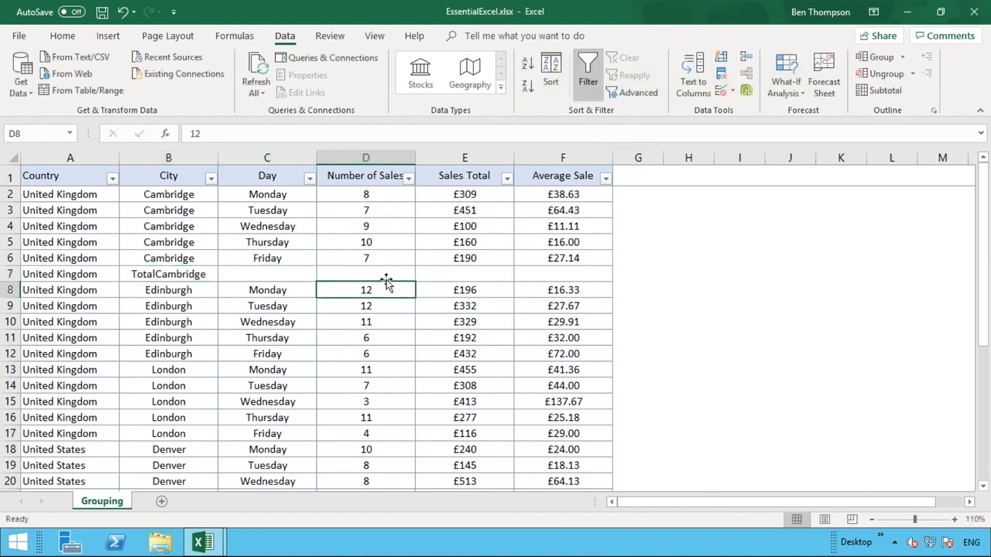
pyautogui.write('=sum')
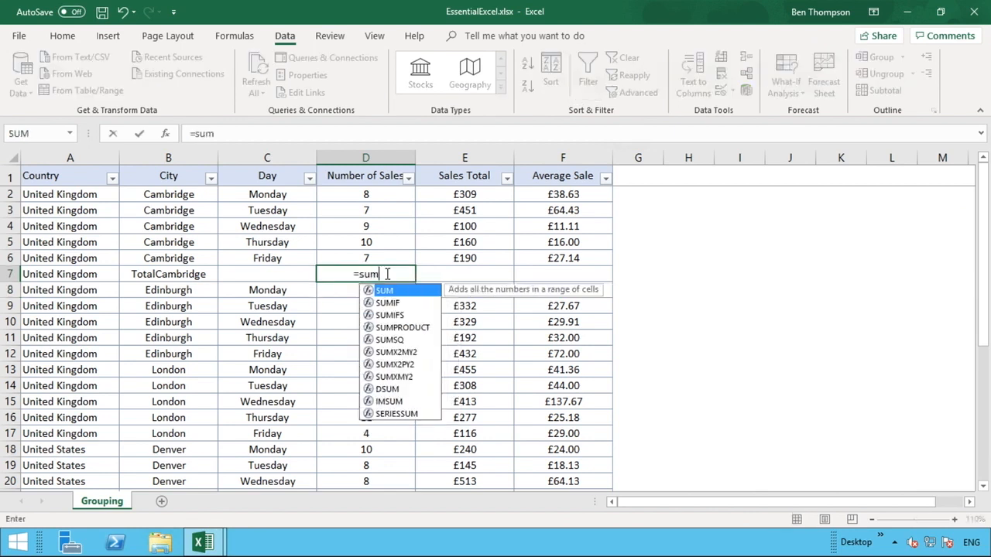
pyautogui.press('Tab')
pyautogui.click(379, 256)
pyautogui.moveTo(379, 241); pyautogui.dragTo(377, 195)
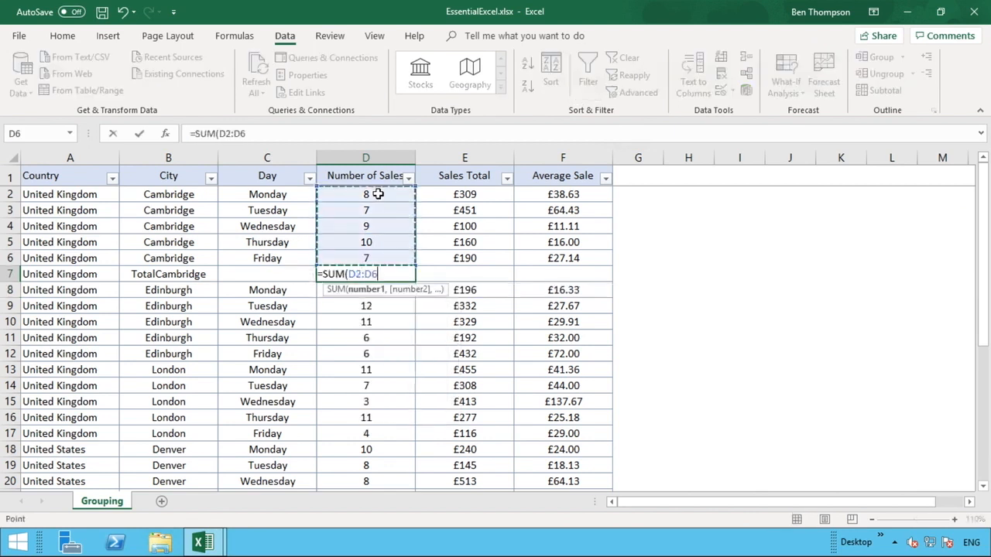
pyautogui.write(')')
pyautogui.press('Return')
pyautogui.click(401, 273)
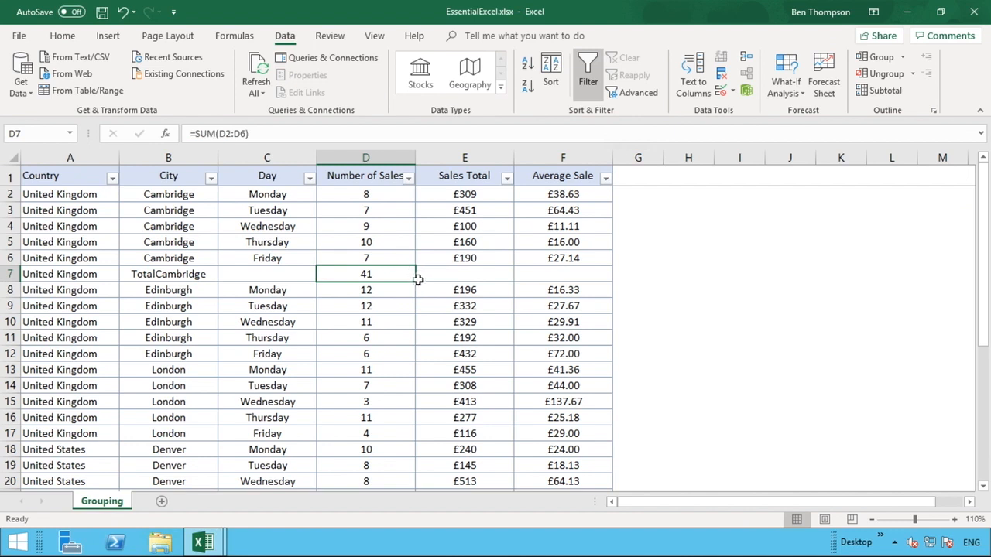
pyautogui.moveTo(416, 280); pyautogui.dragTo(517, 280)
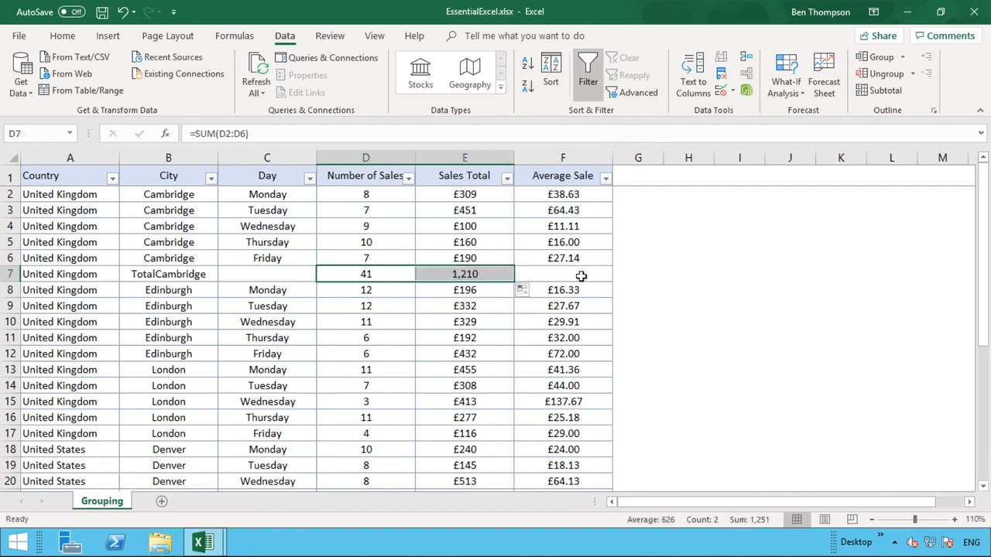
# Step: Calculate the Cambridge average sale in F7 with the AVERAGE function over F2:F6
pyautogui.click(580, 276)
pyautogui.write('=averag')
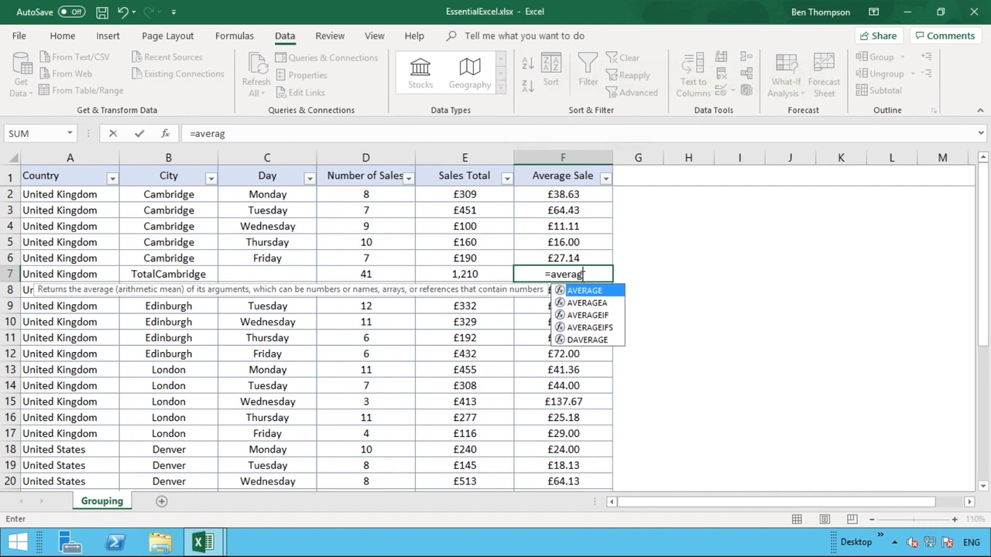
pyautogui.press('Tab')
pyautogui.moveTo(576, 253); pyautogui.dragTo(569, 195)
pyautogui.press('Return')
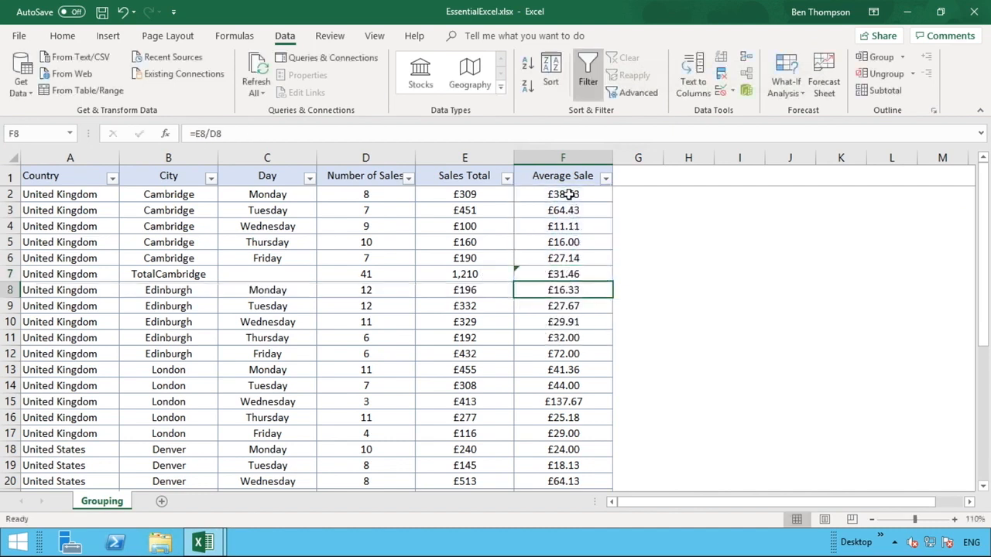
# Step: Copy the currency format of E6 onto the Cambridge sales total in E7 with Format Painter
pyautogui.click(474, 261)
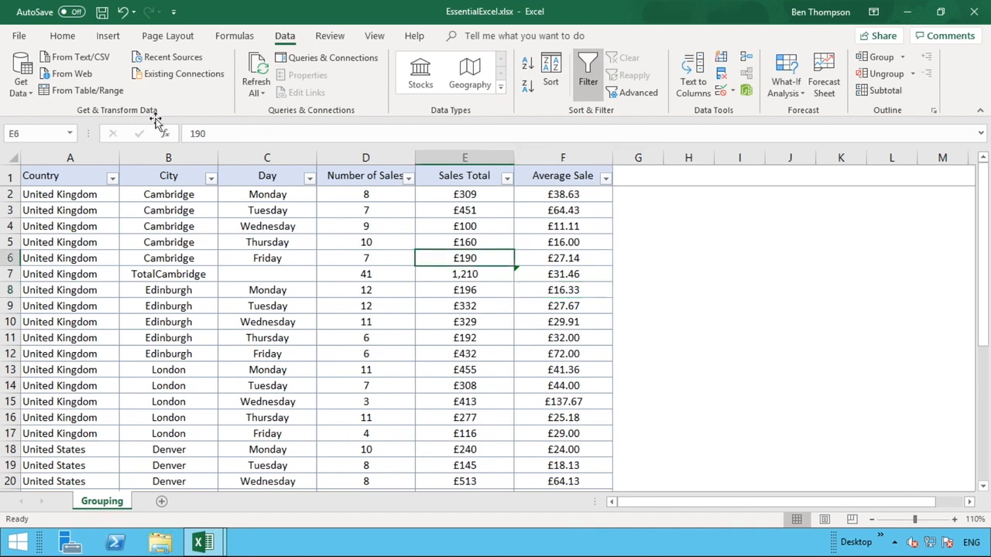
pyautogui.click(62, 36)
pyautogui.click(47, 93)
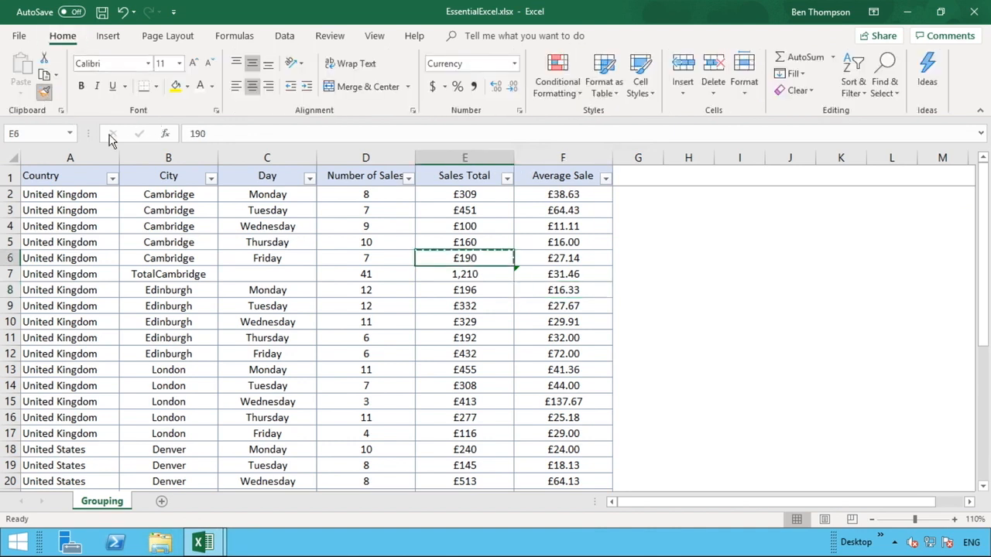
pyautogui.click(448, 275)
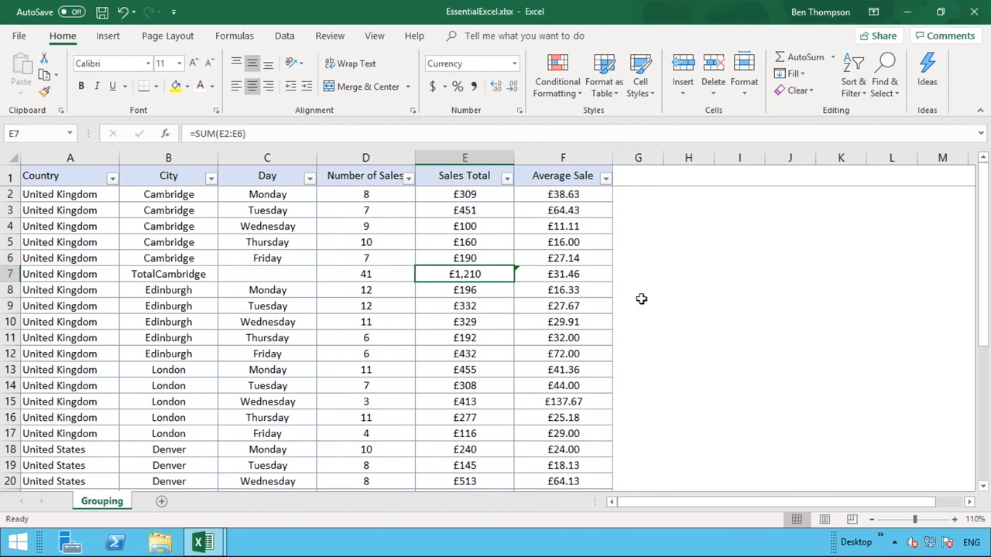
pyautogui.press('Down')
pyautogui.press('Down')
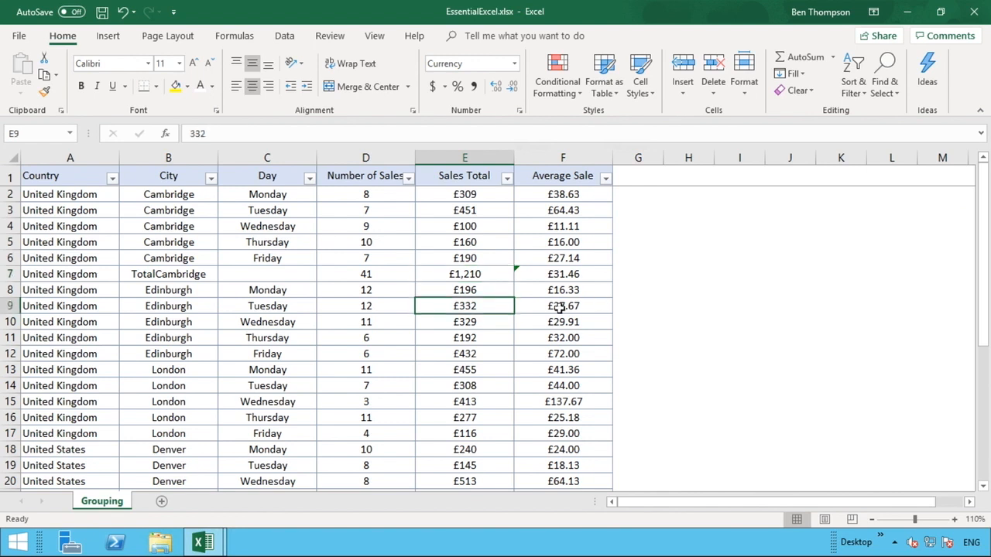
# Step: Correct the label in B7 to "Total Cambridge" by adding the missing space
pyautogui.doubleClick(156, 275)
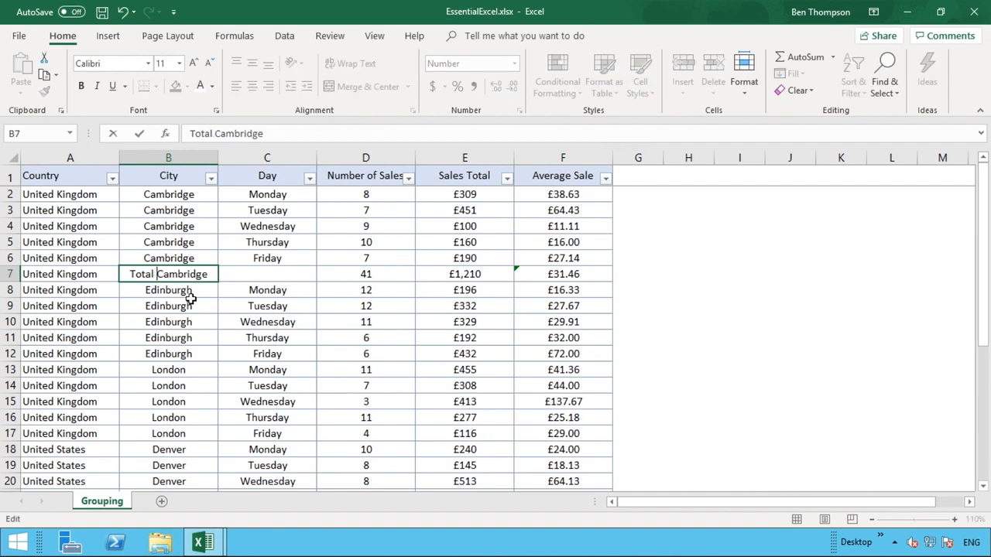
pyautogui.press('Return')
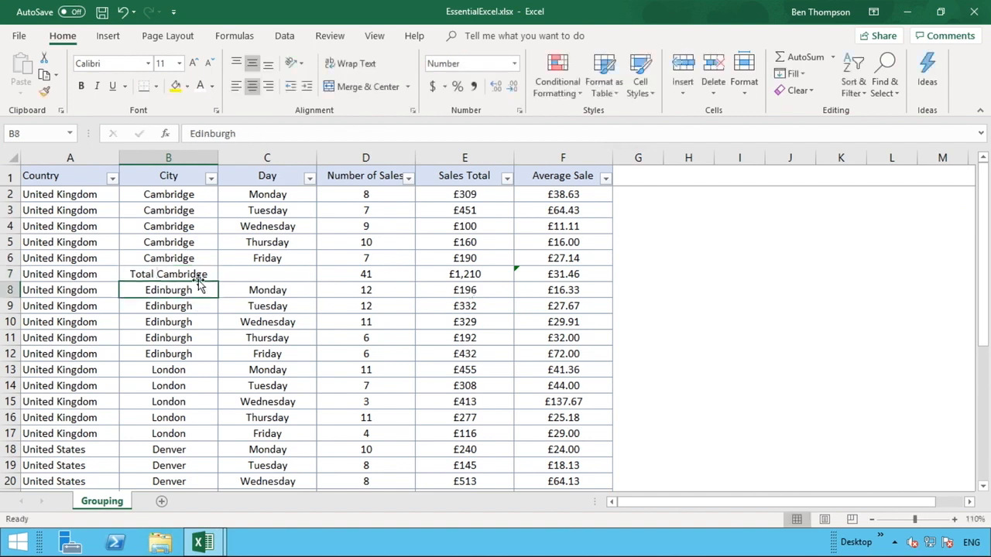
pyautogui.moveTo(192, 259); pyautogui.dragTo(189, 195)
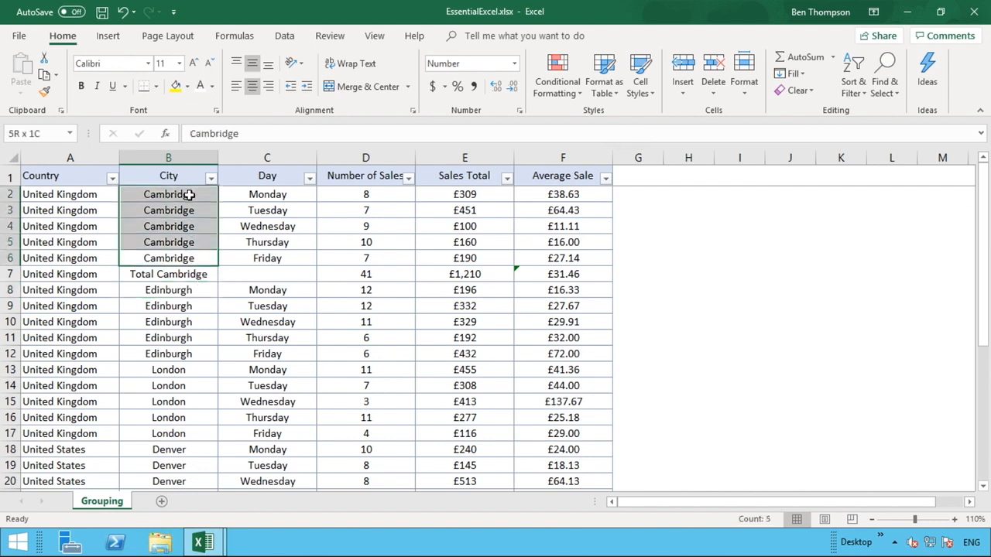
pyautogui.click(165, 272)
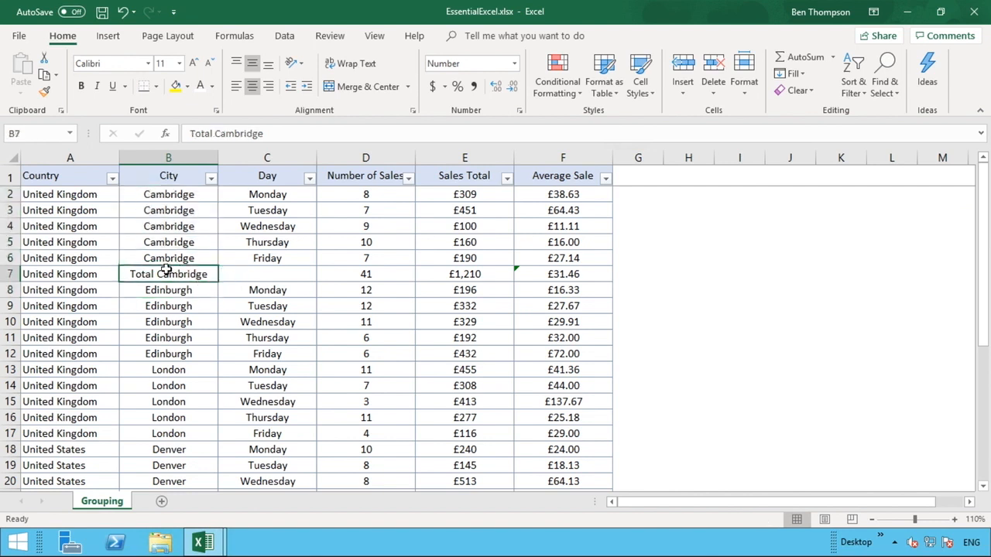
# Step: Group the Cambridge detail rows 2 to 6 above the Total Cambridge row
pyautogui.click(6, 274)
pyautogui.click(5, 261)
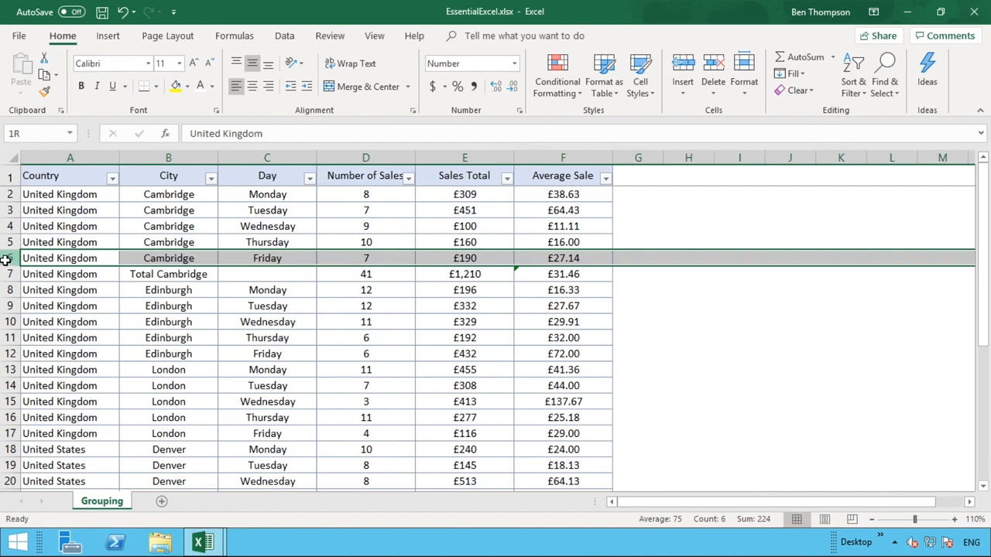
pyautogui.moveTo(6, 261); pyautogui.dragTo(6, 195)
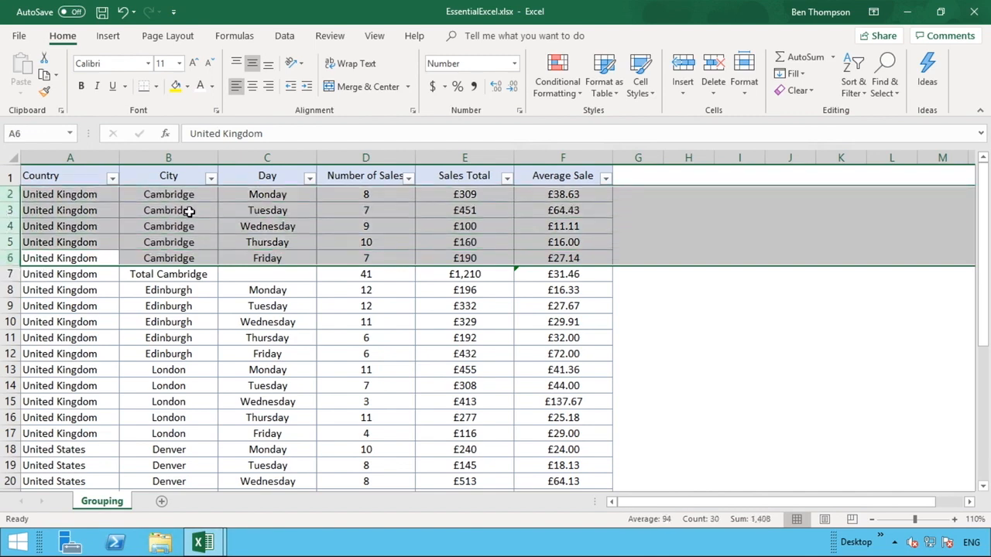
pyautogui.click(279, 37)
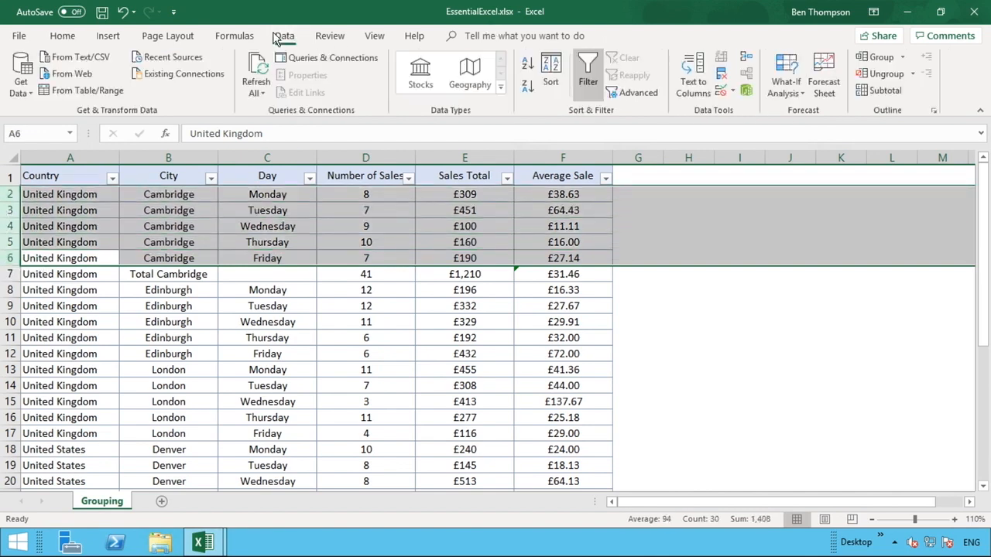
pyautogui.click(878, 57)
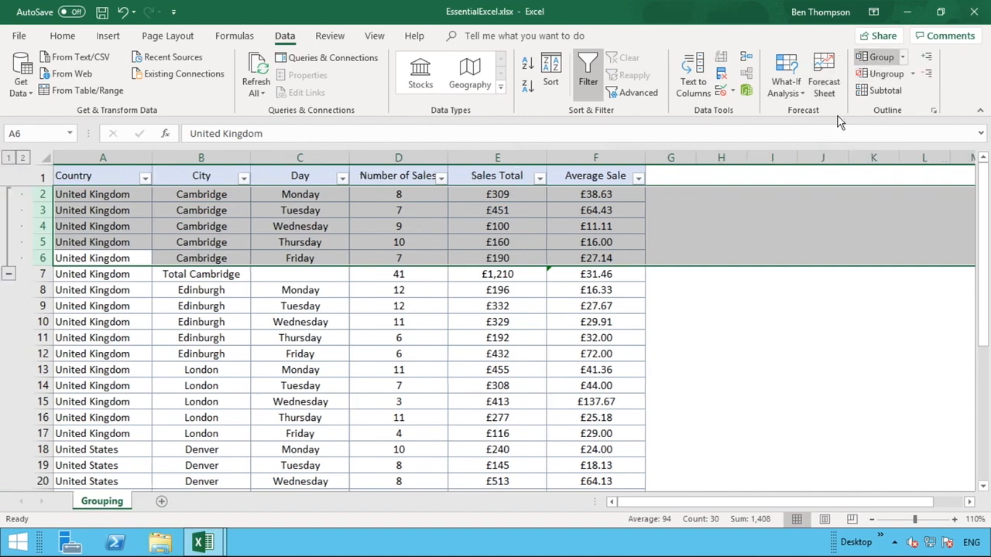
pyautogui.click(779, 323)
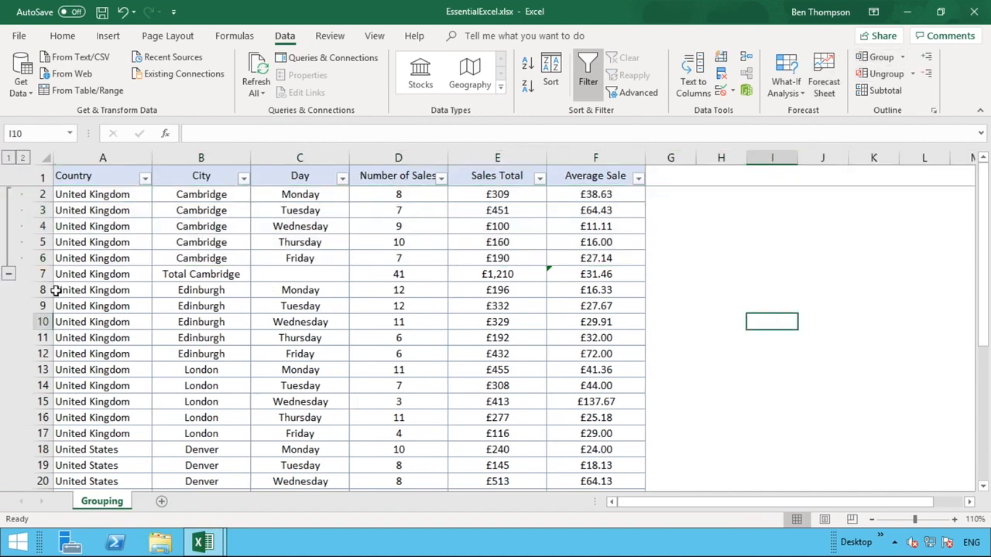
# Step: Collapse the Cambridge row group and check the label, sums and average in its total row
pyautogui.click(10, 277)
pyautogui.click(100, 194)
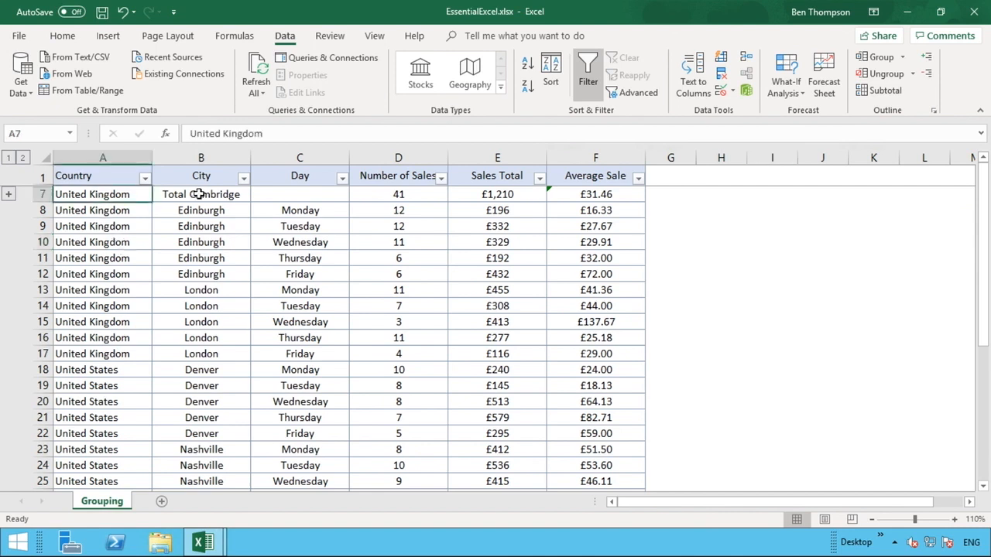
pyautogui.click(201, 198)
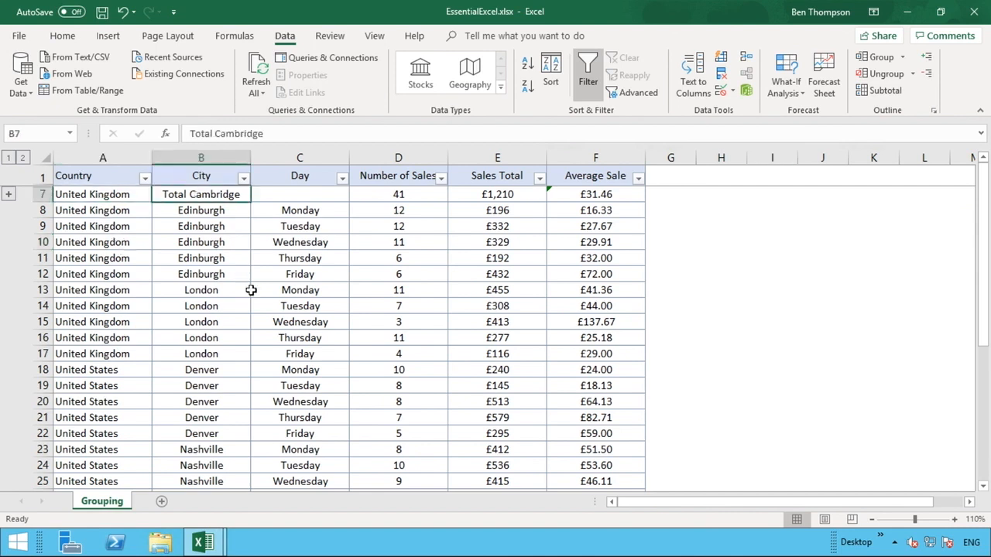
pyautogui.click(412, 197)
pyautogui.click(489, 195)
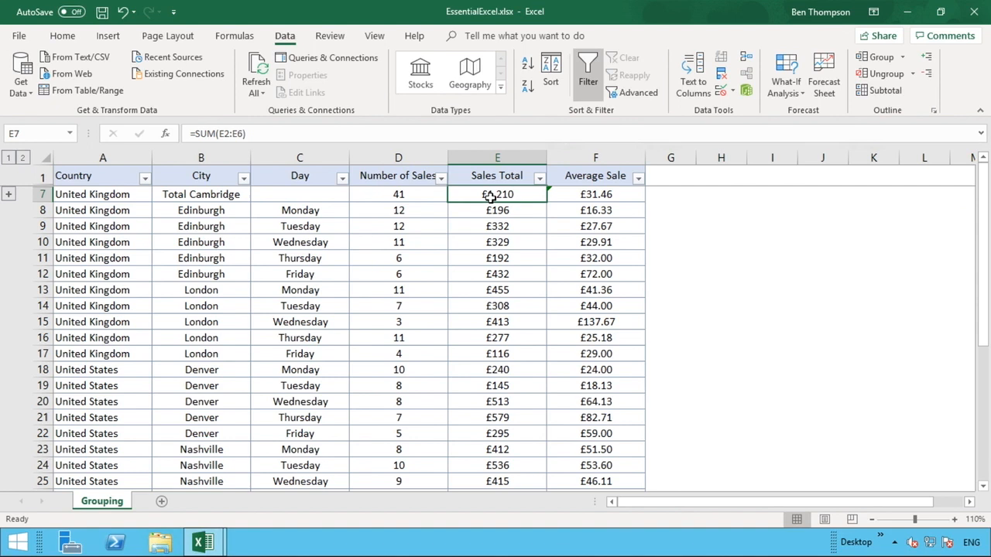
pyautogui.click(608, 198)
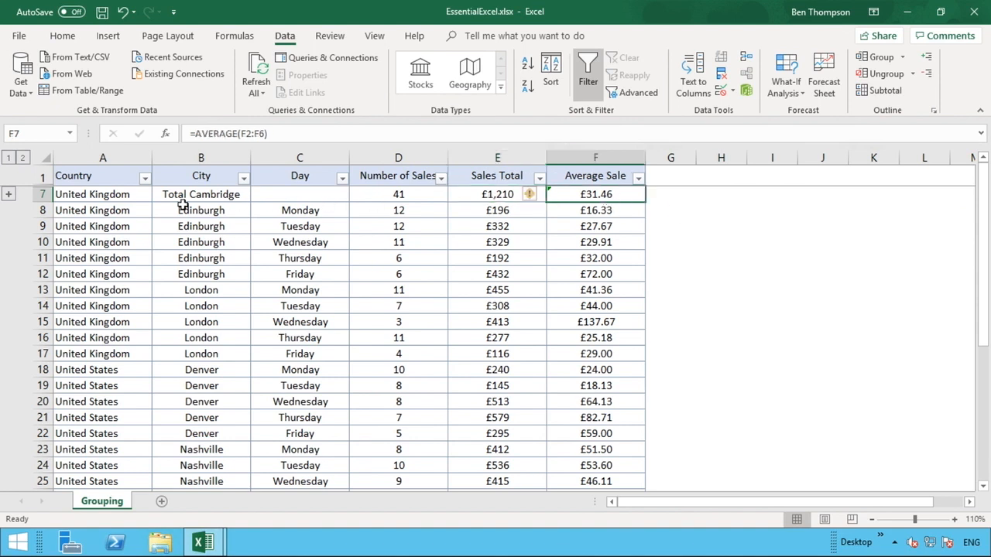
# Step: Expand the Cambridge group again and ungroup rows 2 to 6
pyautogui.click(8, 196)
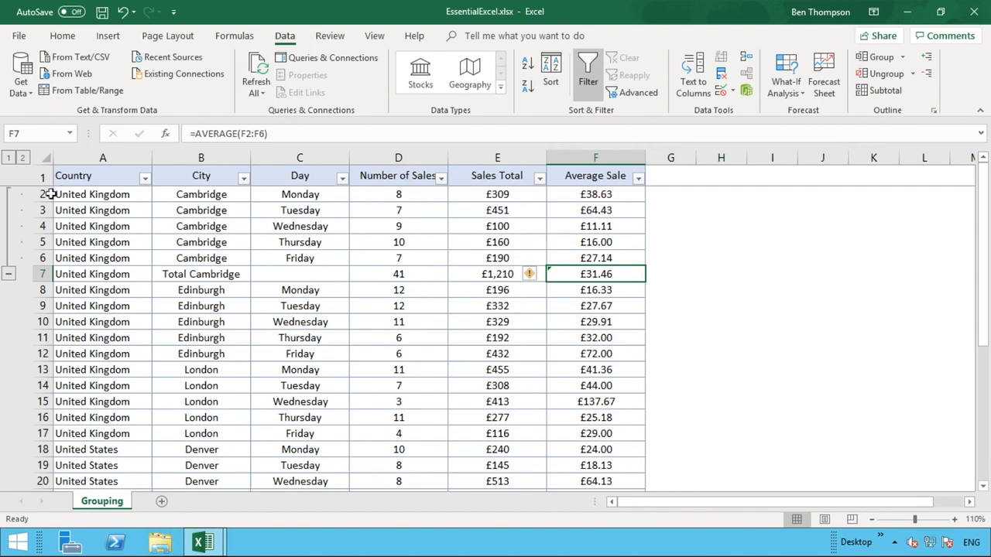
pyautogui.moveTo(42, 195); pyautogui.dragTo(40, 261)
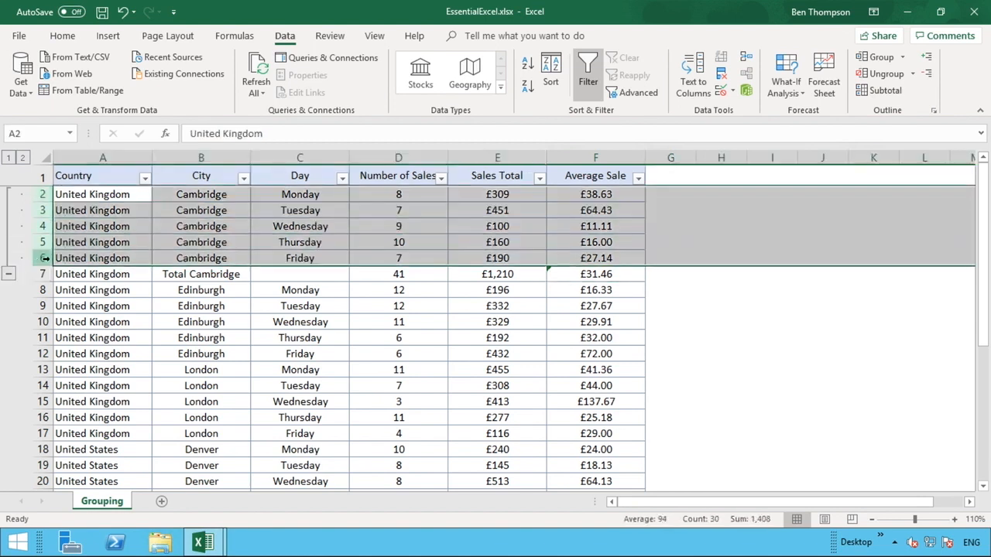
pyautogui.click(887, 75)
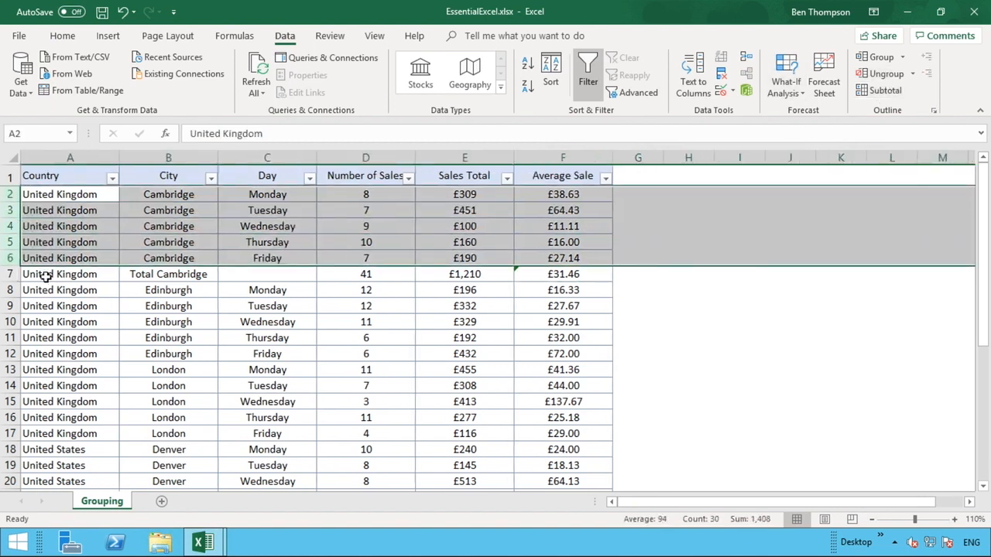
# Step: Delete the manually added Total Cambridge row, row 7
pyautogui.click(9, 274)
pyautogui.rightClick(8, 275)
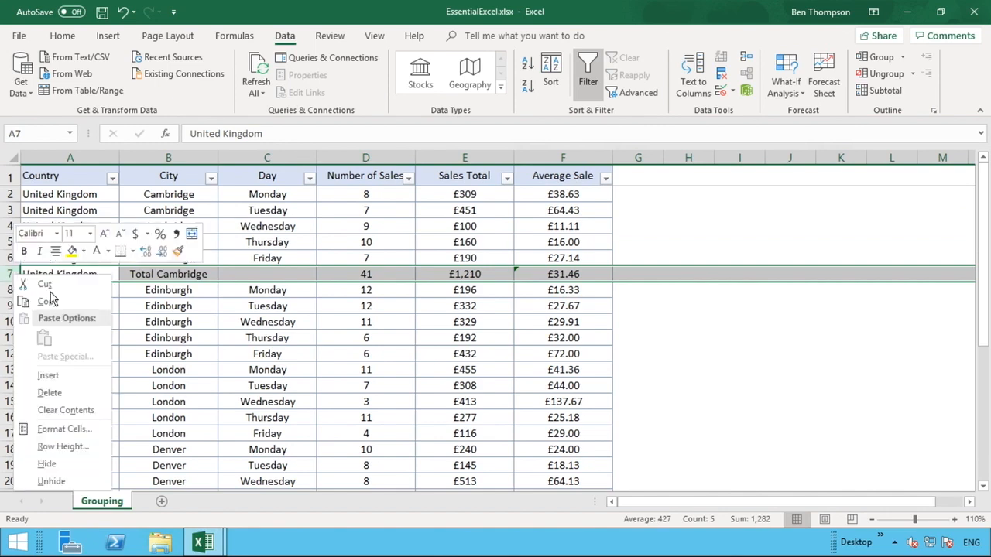
pyautogui.click(66, 392)
pyautogui.click(669, 309)
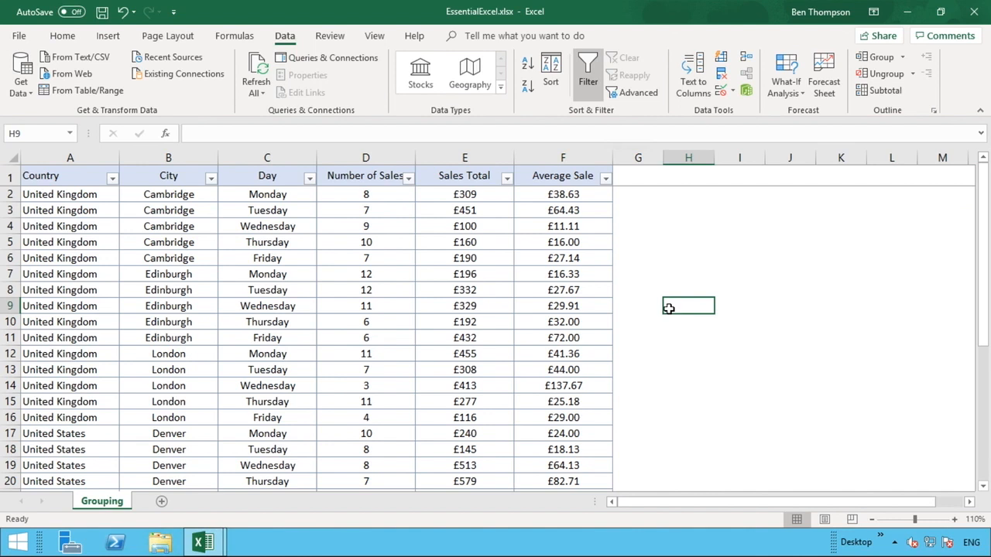
# Step: Start the Subtotal command on data rows 2 to 31, including the column label row in the selection
pyautogui.click(10, 195)
pyautogui.moveTo(11, 194); pyautogui.dragTo(37, 451)
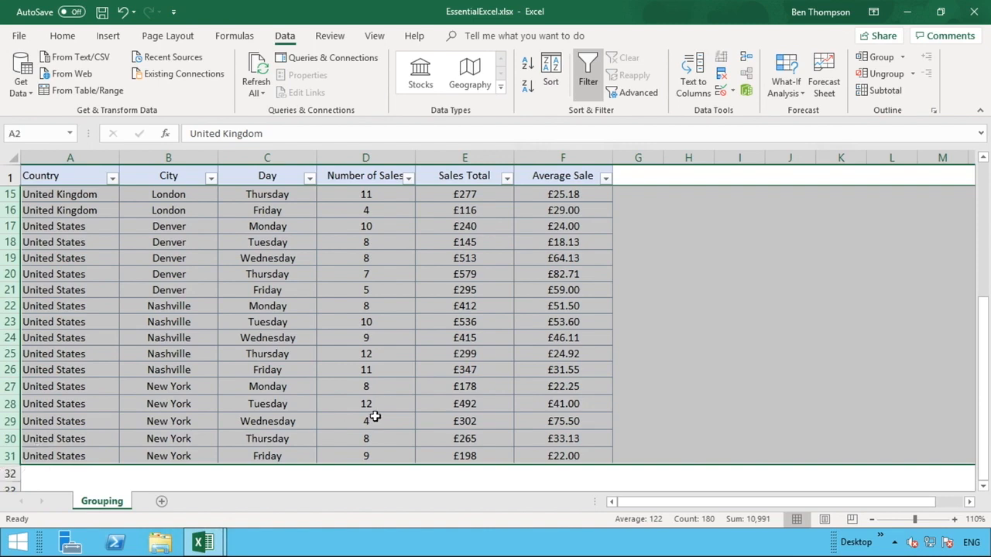
pyautogui.scroll(5, 375, 416)
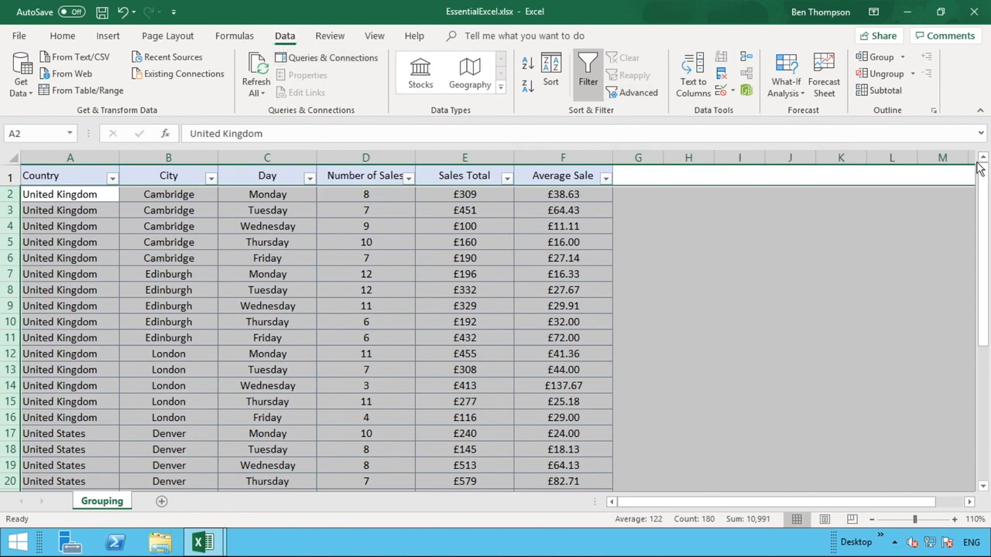
pyautogui.click(891, 91)
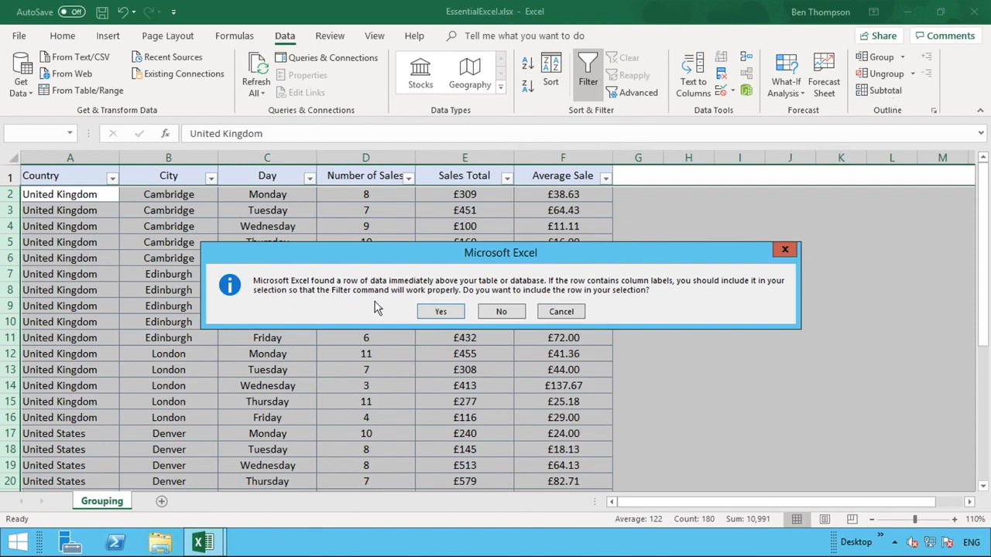
pyautogui.click(434, 317)
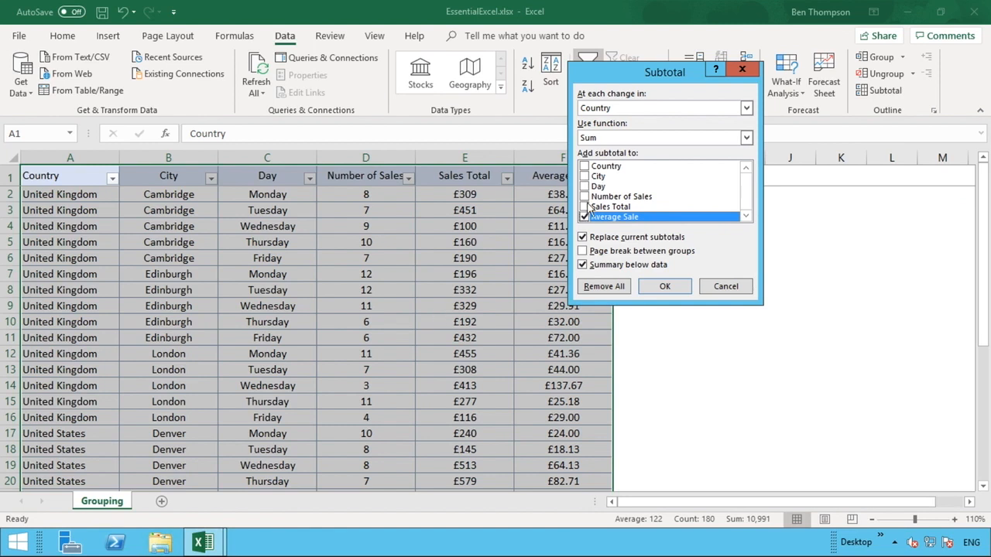
# Step: Set the subtotals to be calculated at each change in City, using the Sum function
pyautogui.click(608, 110)
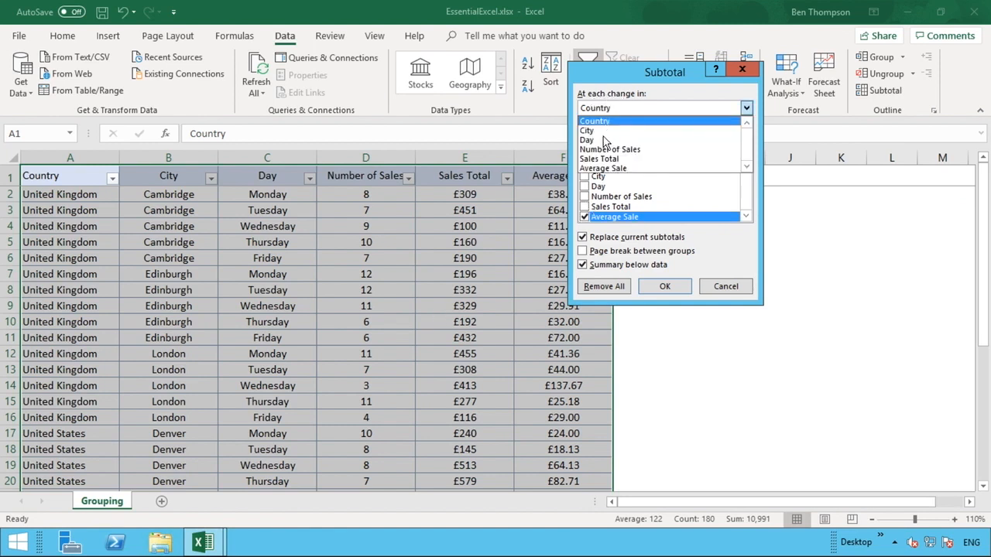
pyautogui.click(604, 140)
pyautogui.click(600, 107)
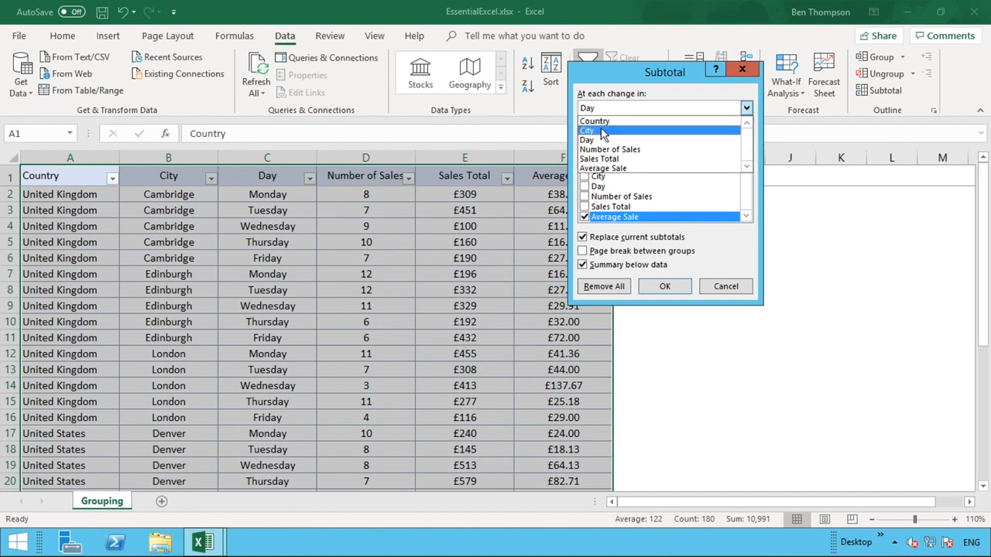
pyautogui.click(604, 130)
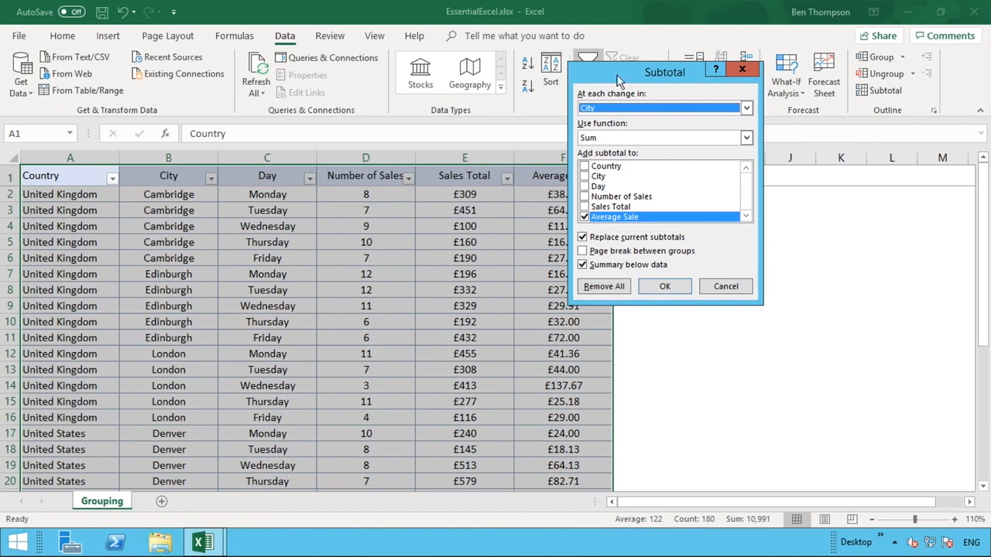
pyautogui.click(617, 140)
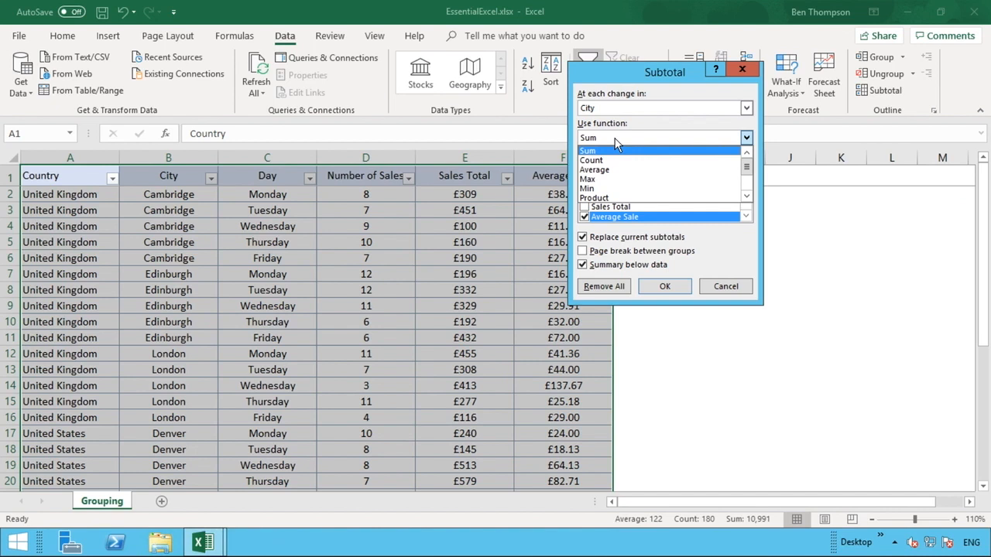
pyautogui.click(613, 151)
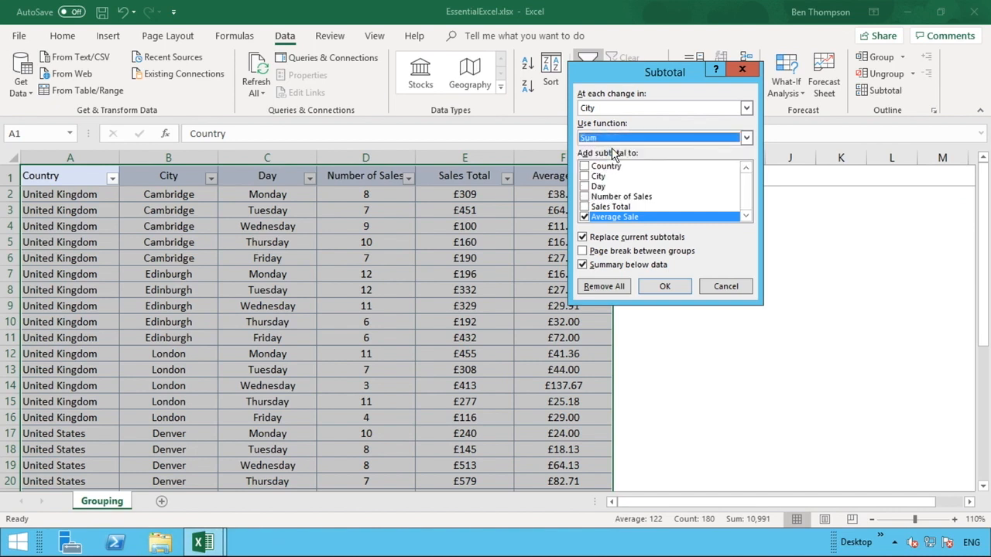
# Step: Add the subtotals to Number of Sales and Sales Total, and exclude Average Sale
pyautogui.click(746, 220)
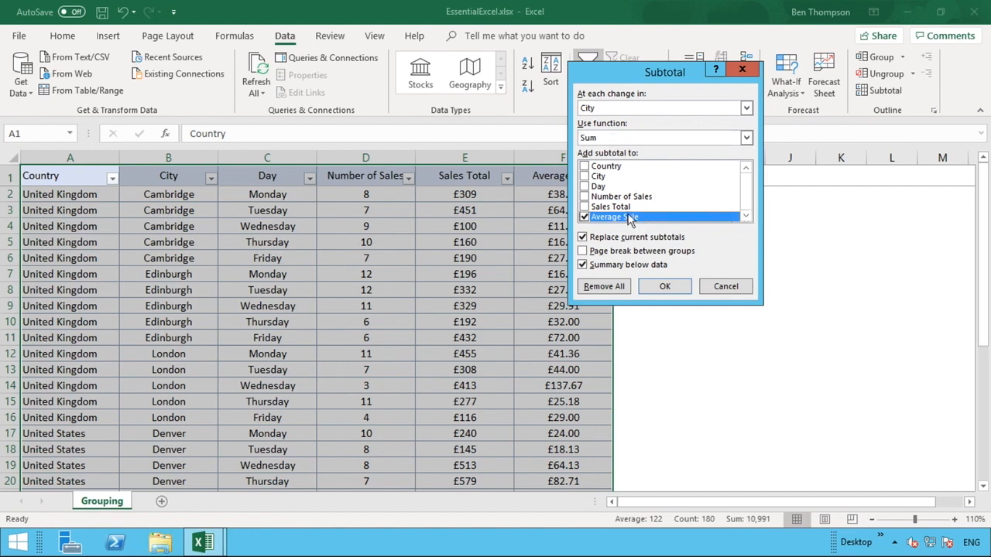
pyautogui.click(585, 218)
pyautogui.click(586, 198)
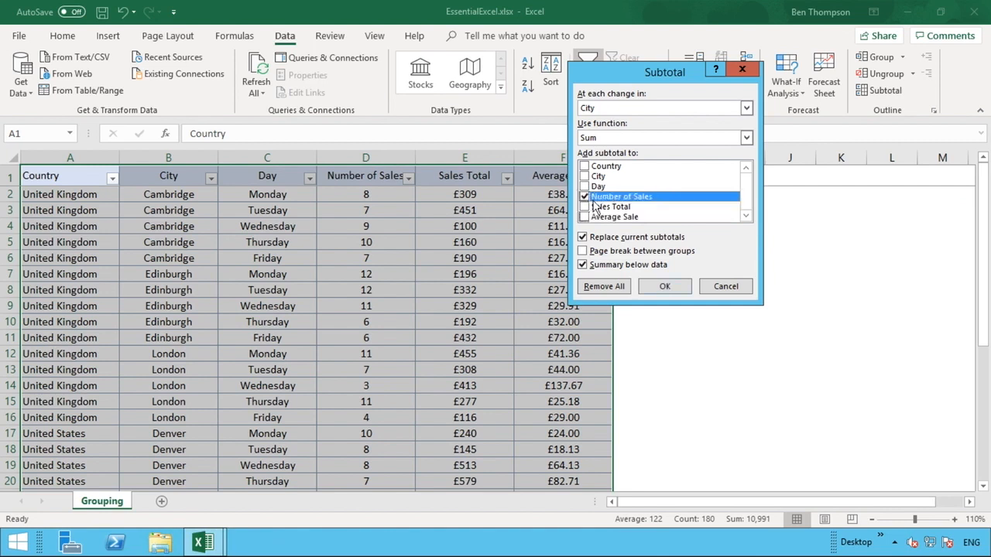
pyautogui.click(585, 208)
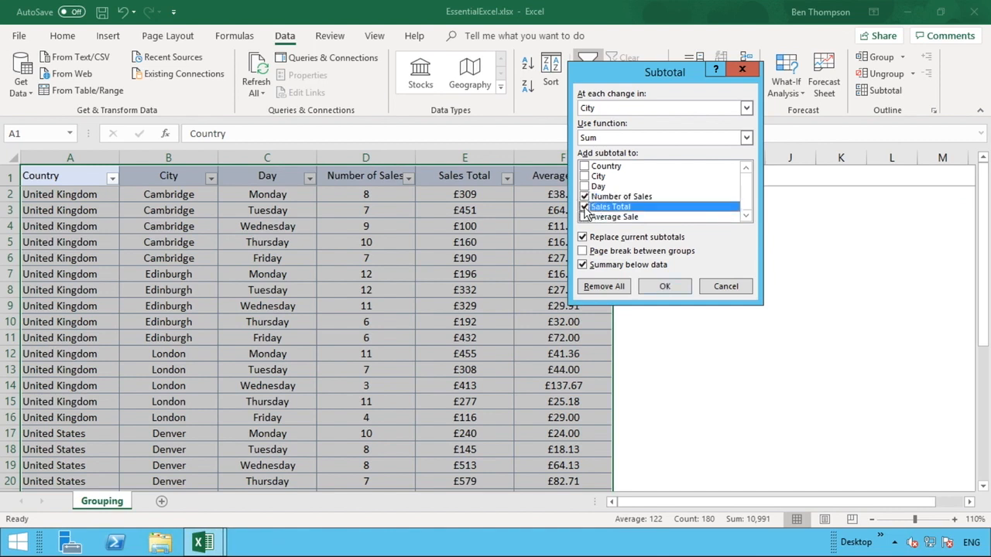
# Step: Keep the option to replace current subtotals enabled and apply the subtotals to the sales data
pyautogui.click(677, 256)
pyautogui.click(677, 256)
pyautogui.click(595, 239)
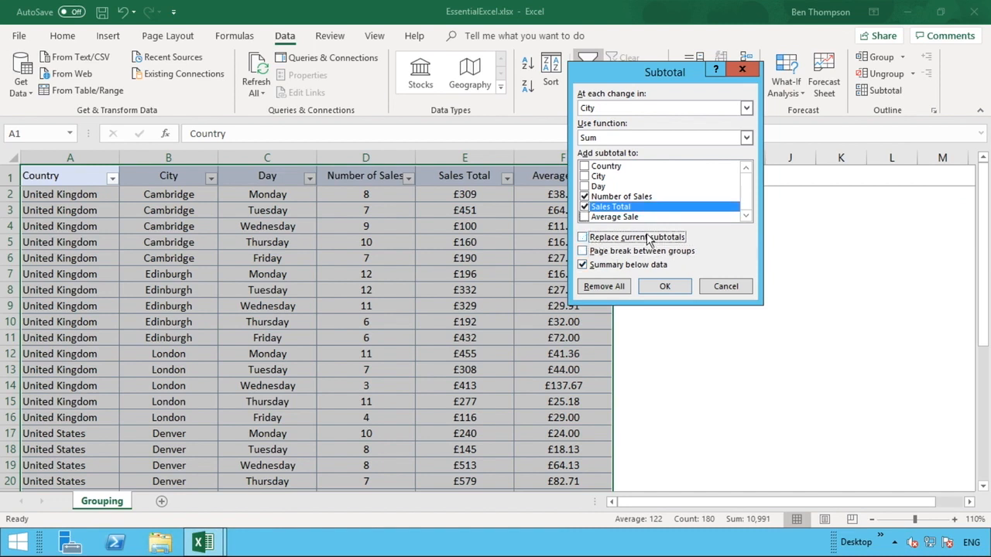
pyautogui.click(585, 238)
pyautogui.click(662, 287)
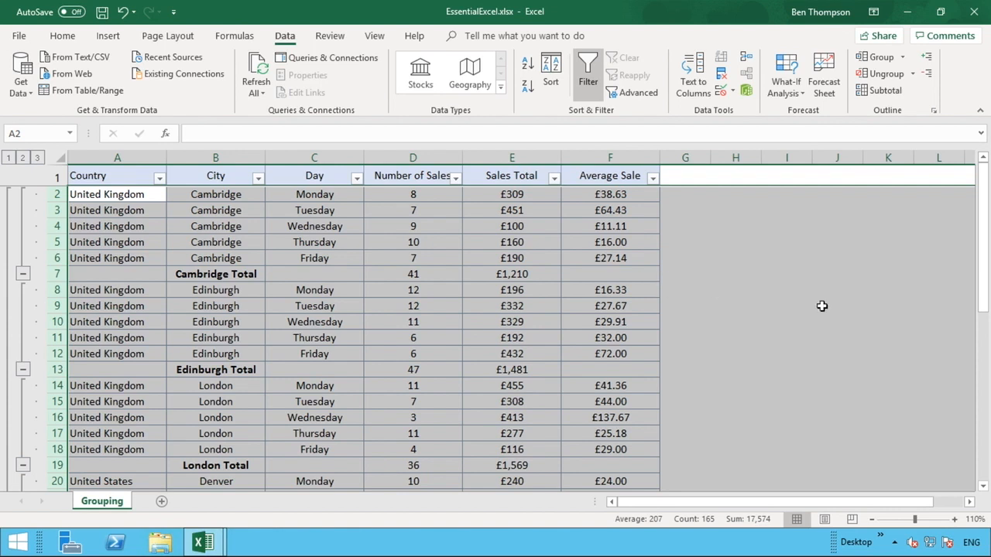
# Step: Review the subtotal rows down to the end of the data, and collapse the outline to the grand total only
pyautogui.moveTo(984, 237); pyautogui.dragTo(985, 468)
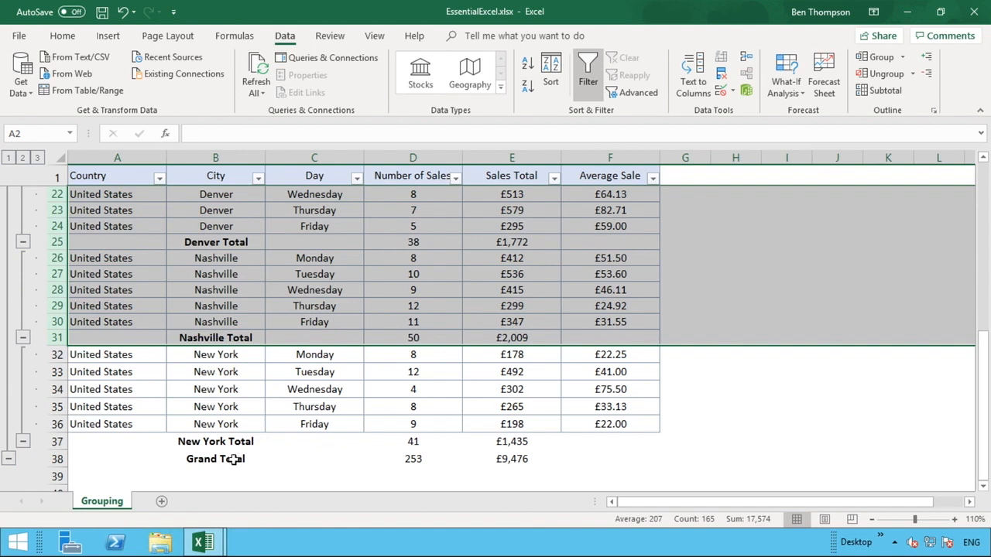
pyautogui.click(9, 160)
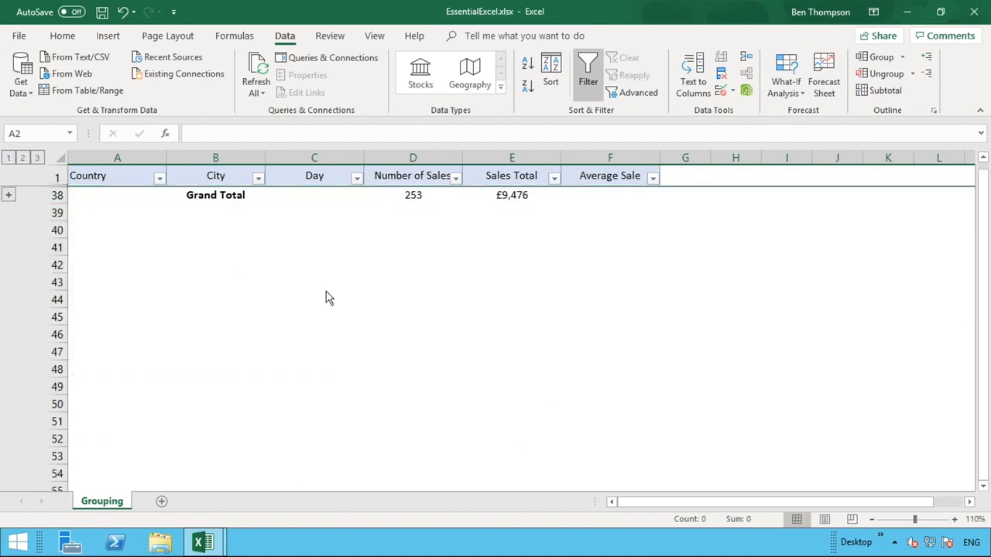
pyautogui.click(214, 173)
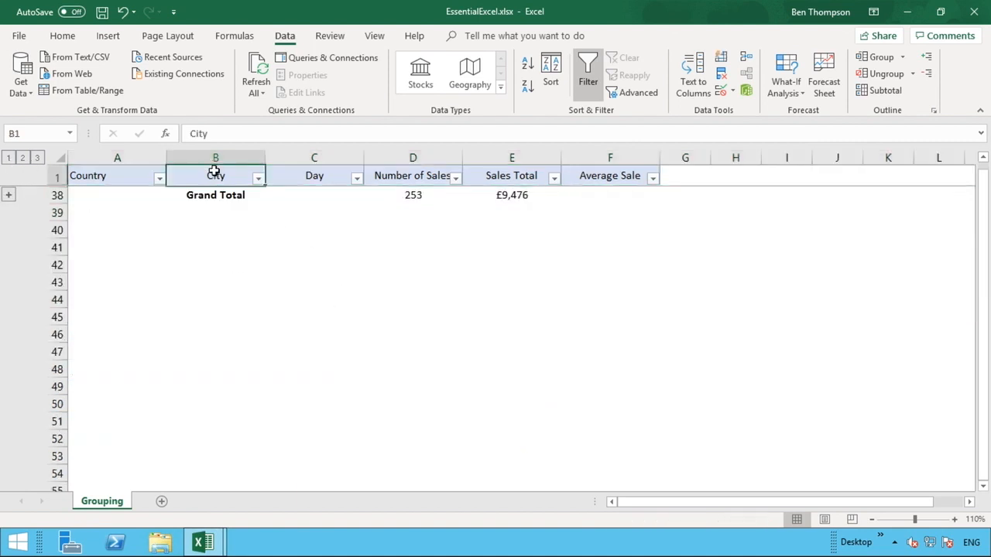
pyautogui.press('Down')
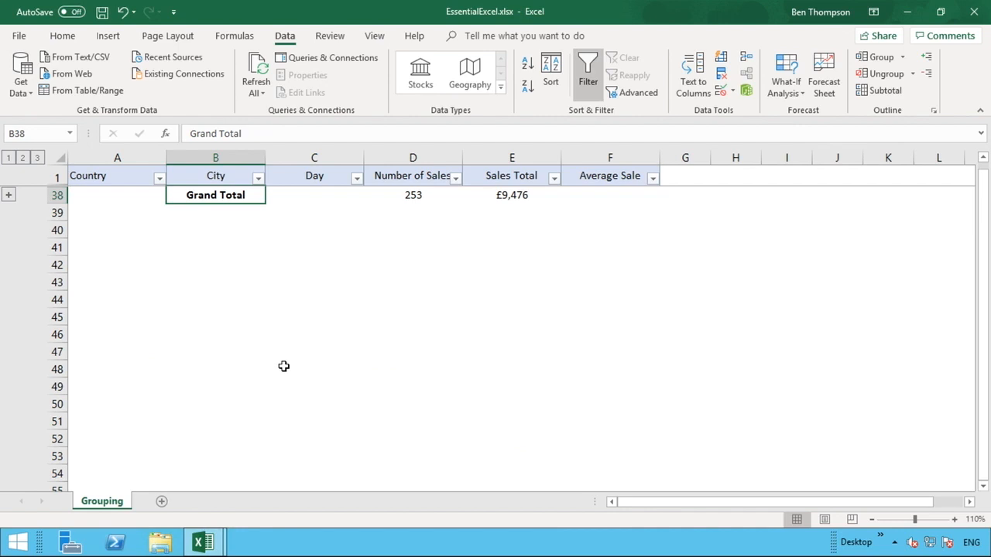
# Step: Show the outline at city total level from its first row, and expand and collapse the London details
pyautogui.click(22, 158)
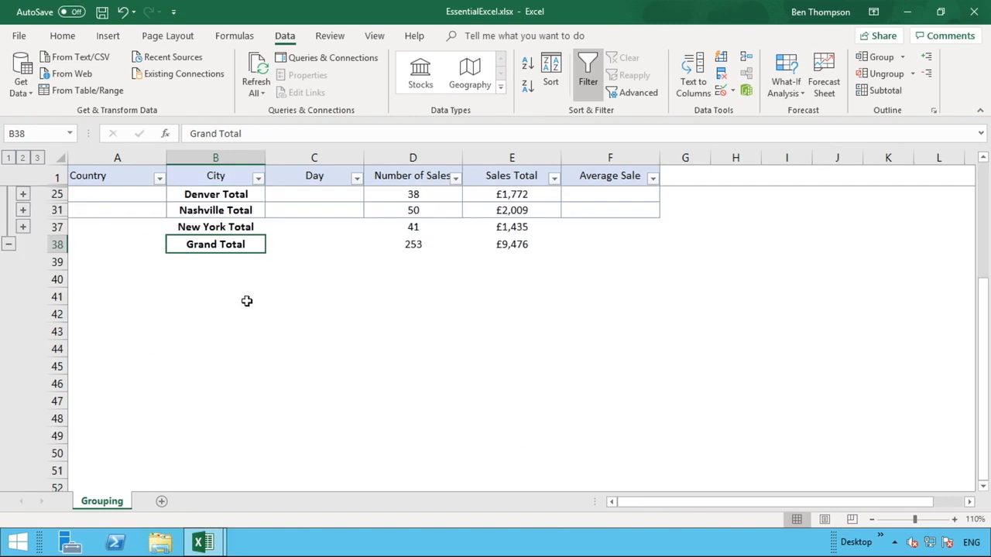
pyautogui.click(214, 174)
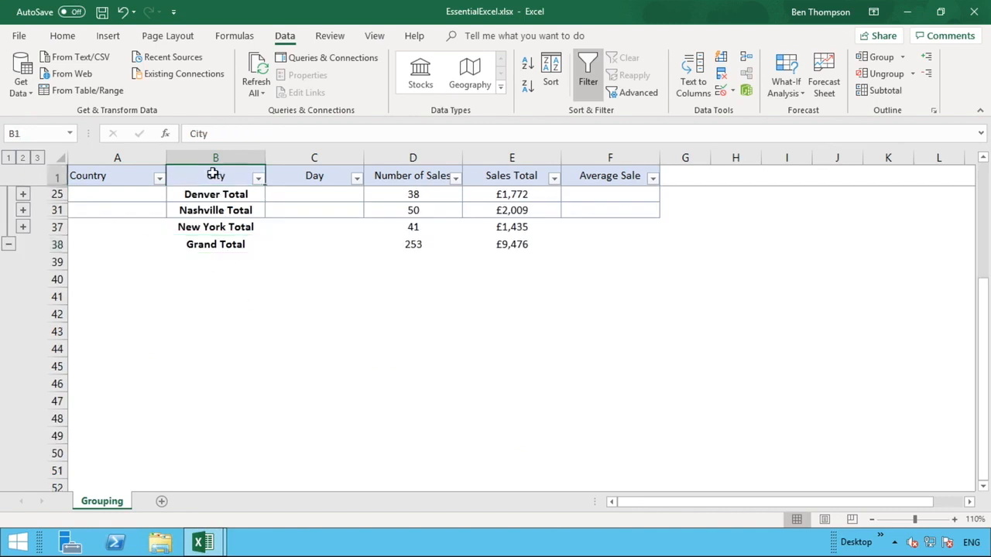
pyautogui.press('Down')
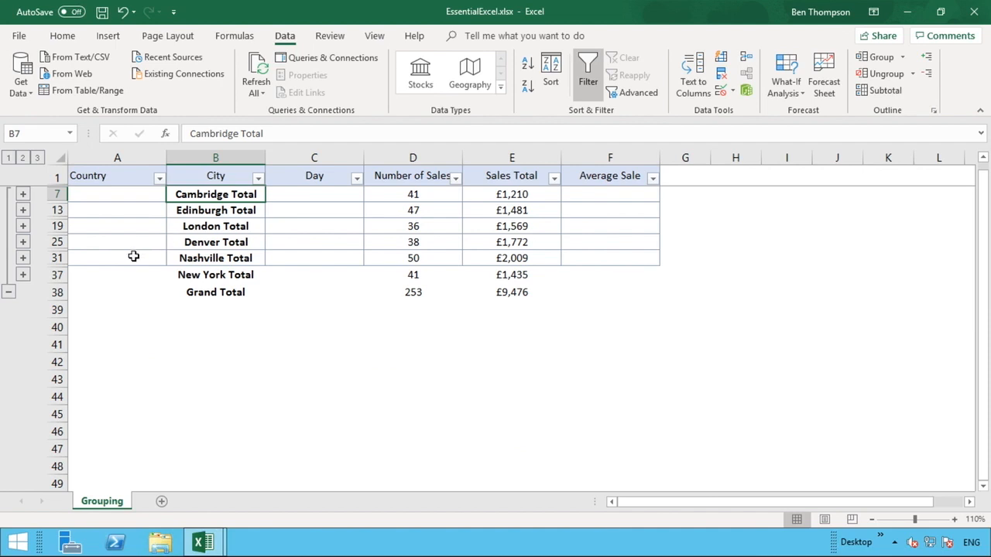
pyautogui.click(22, 226)
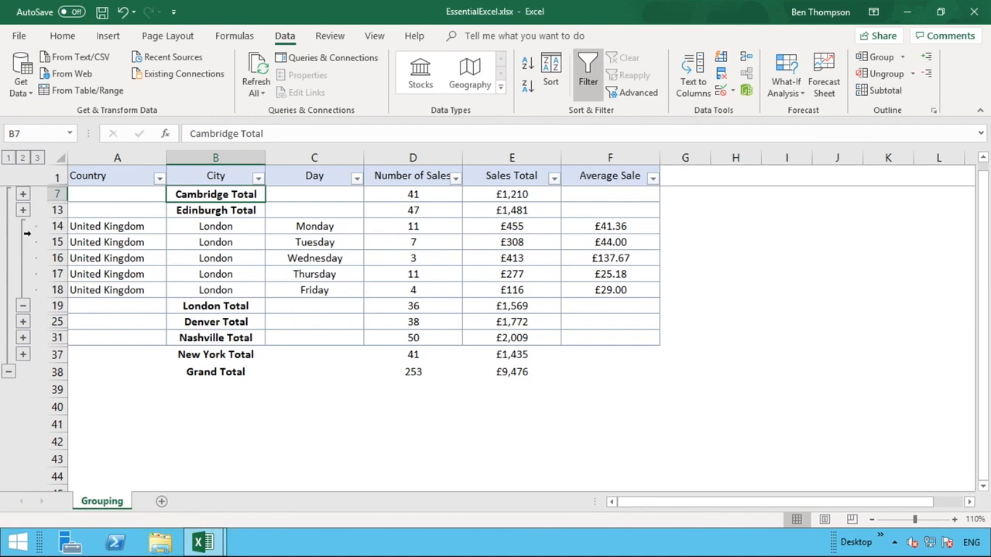
pyautogui.click(22, 306)
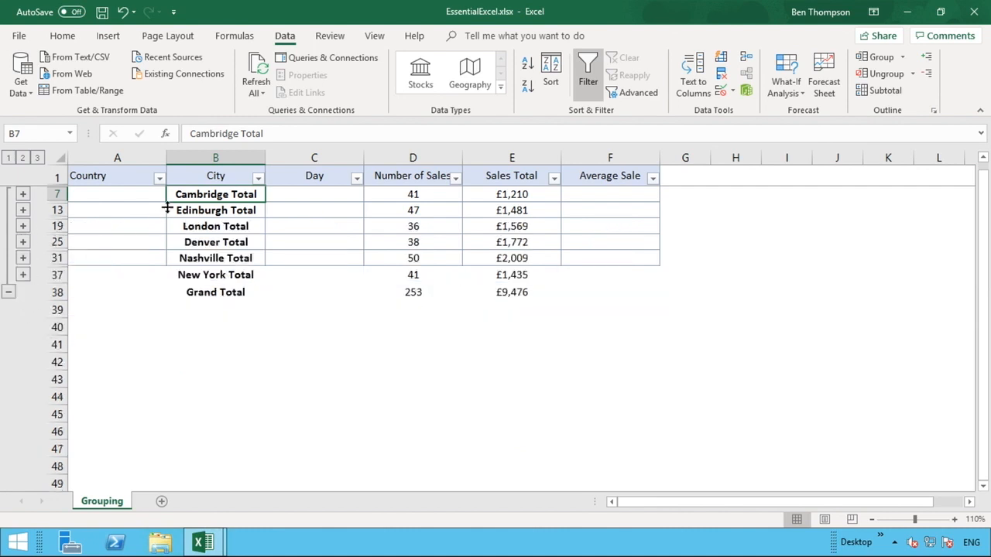
# Step: Expand the outline to level 3 with all detail rows and go back to the first Cambridge row
pyautogui.click(36, 158)
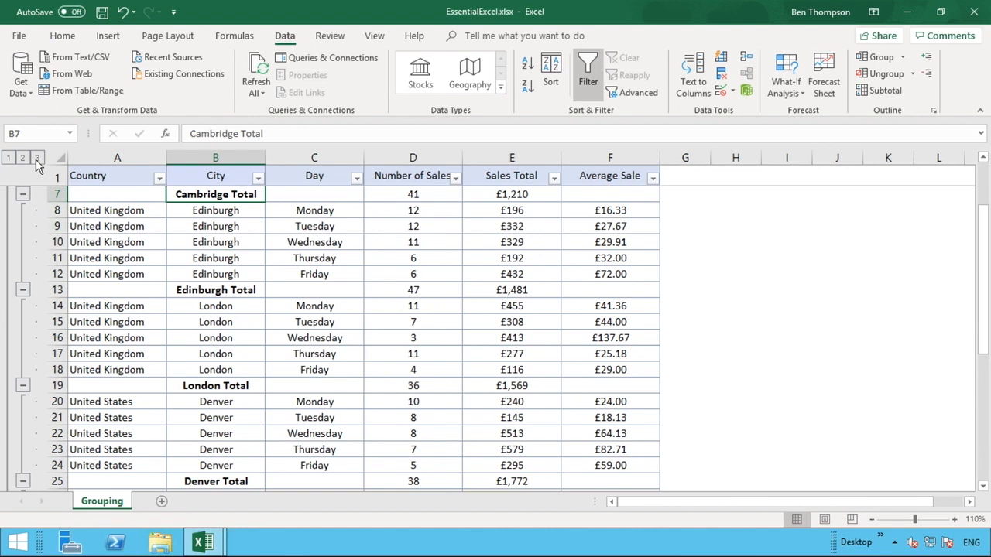
pyautogui.click(198, 174)
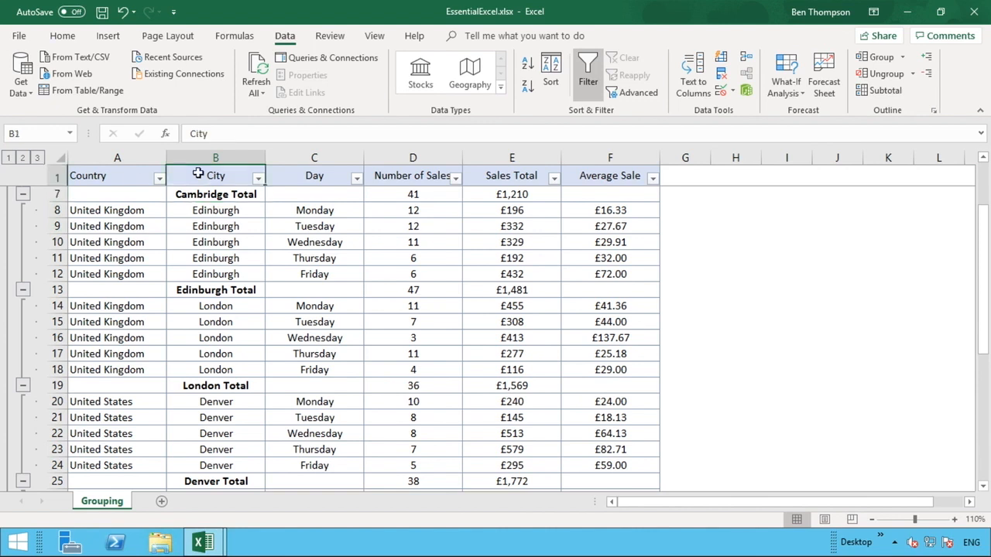
pyautogui.press('Down')
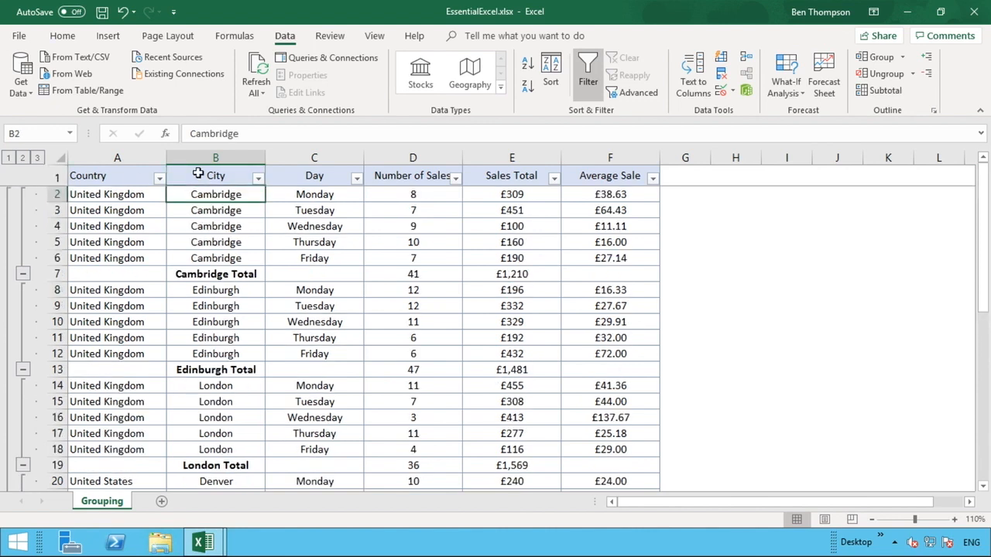